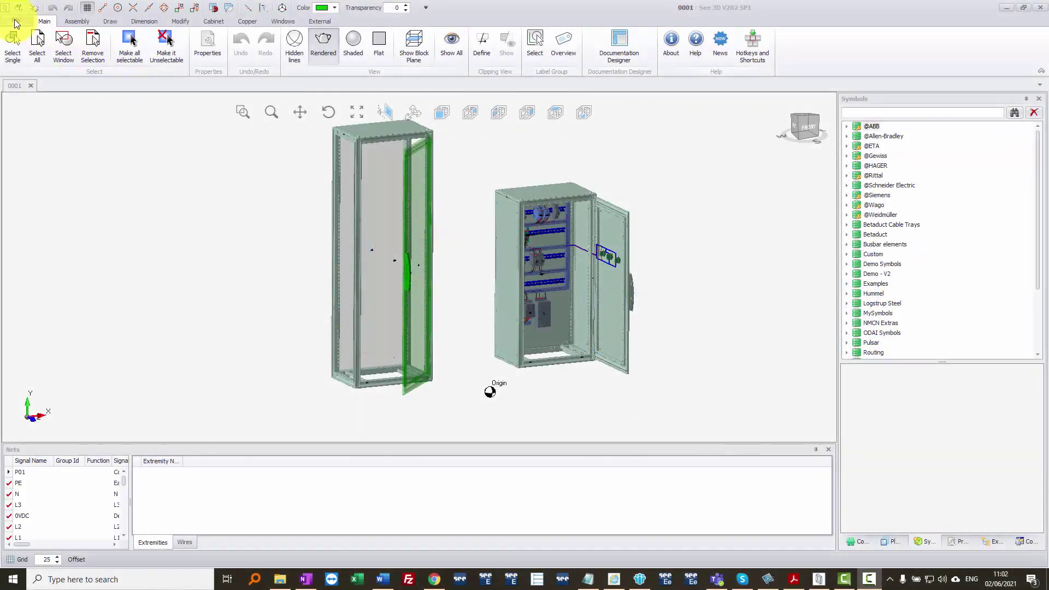
Open the Header.dpa3drep template for editing through File > Print > Edit Report
click(15, 22)
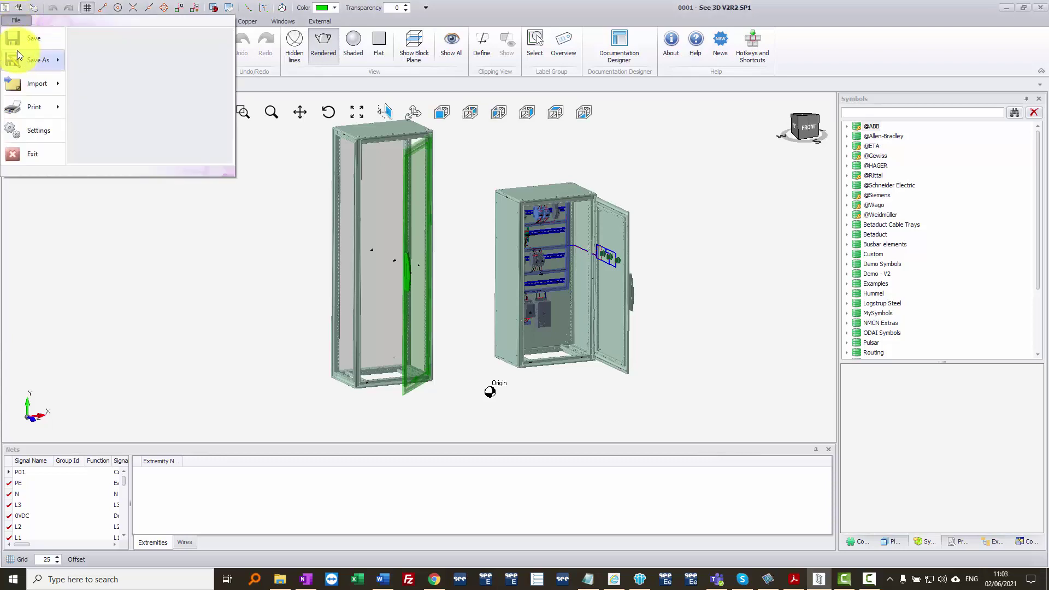
mouse_move(18, 106)
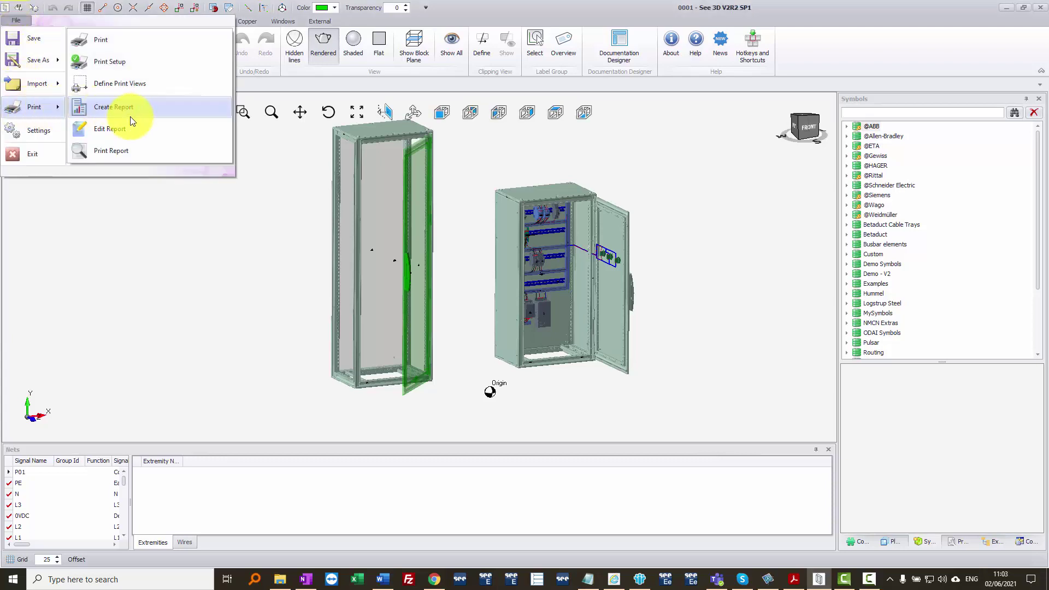
click(123, 129)
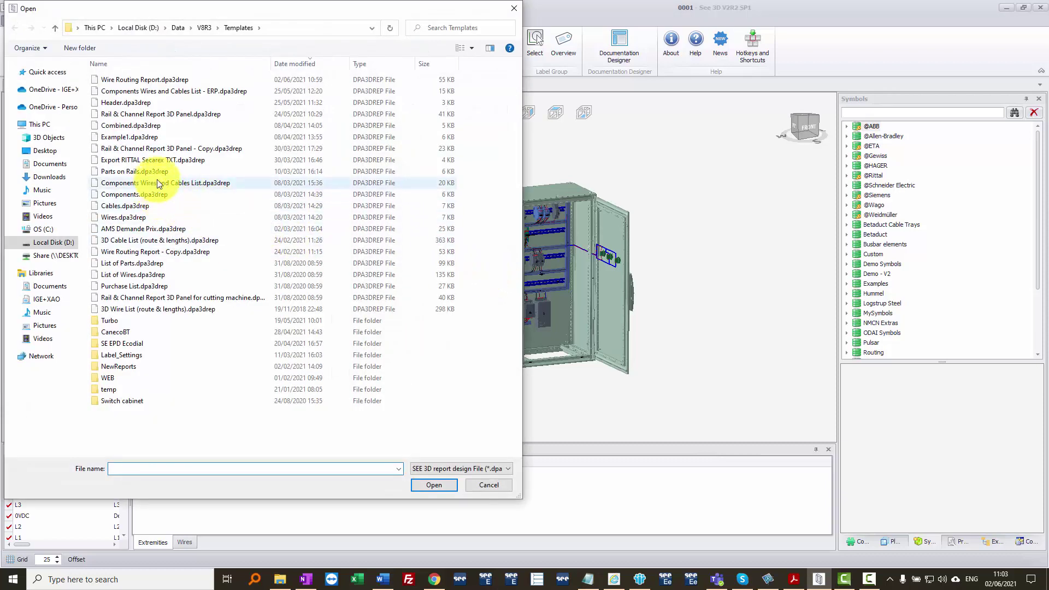
double_click(143, 102)
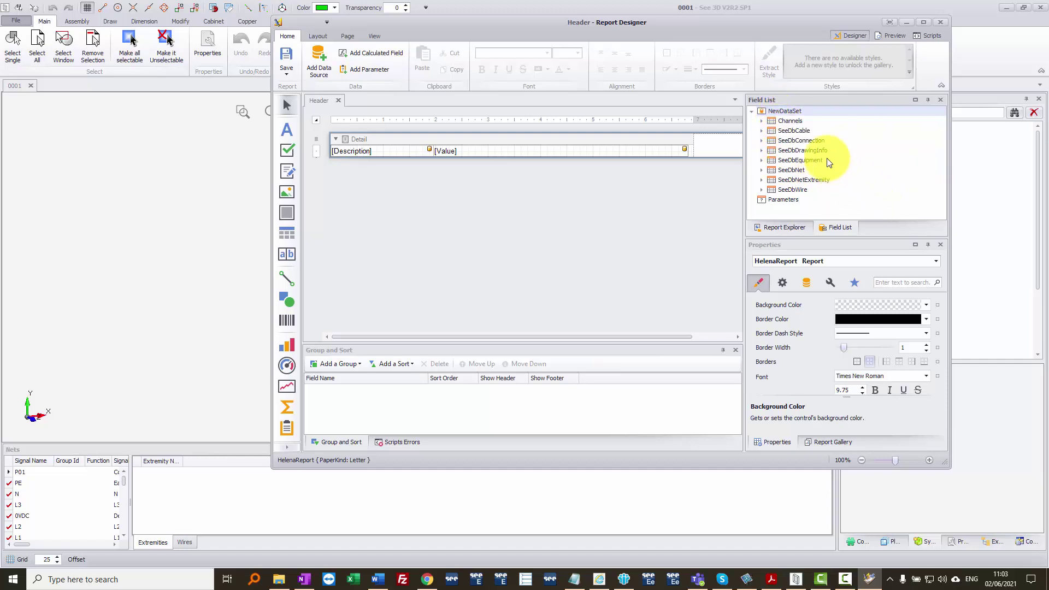
Include the SeeDbDrawingInfo table, review Report Tasks, and preview the Header report
click(805, 152)
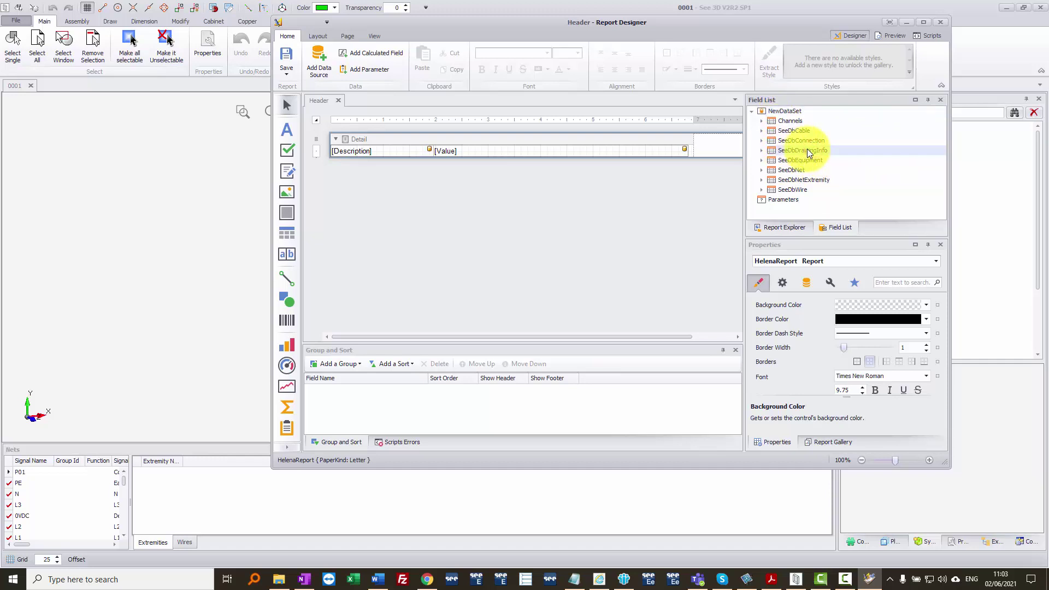
click(316, 121)
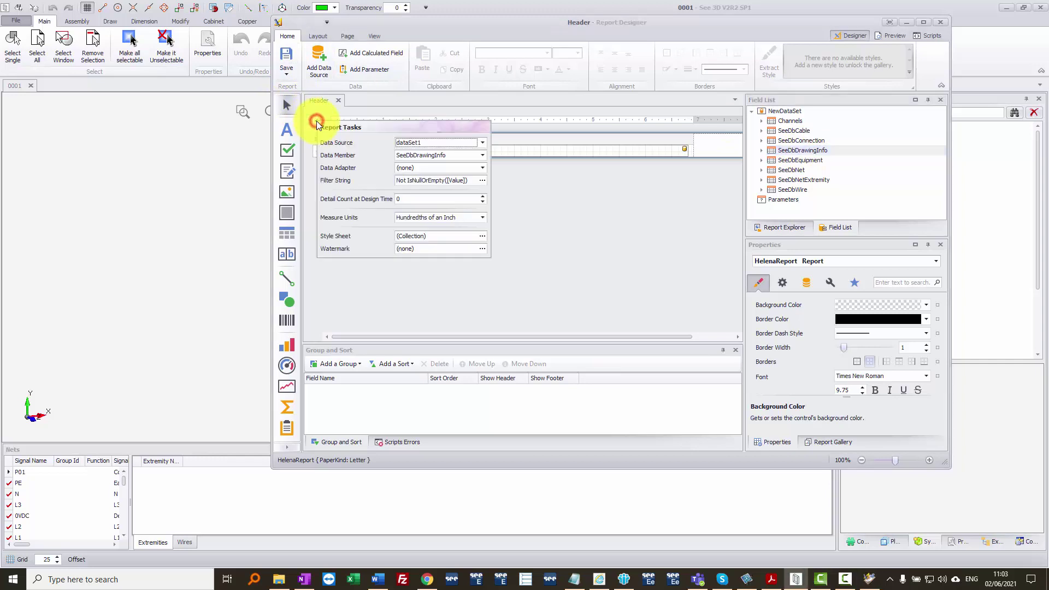
click(568, 171)
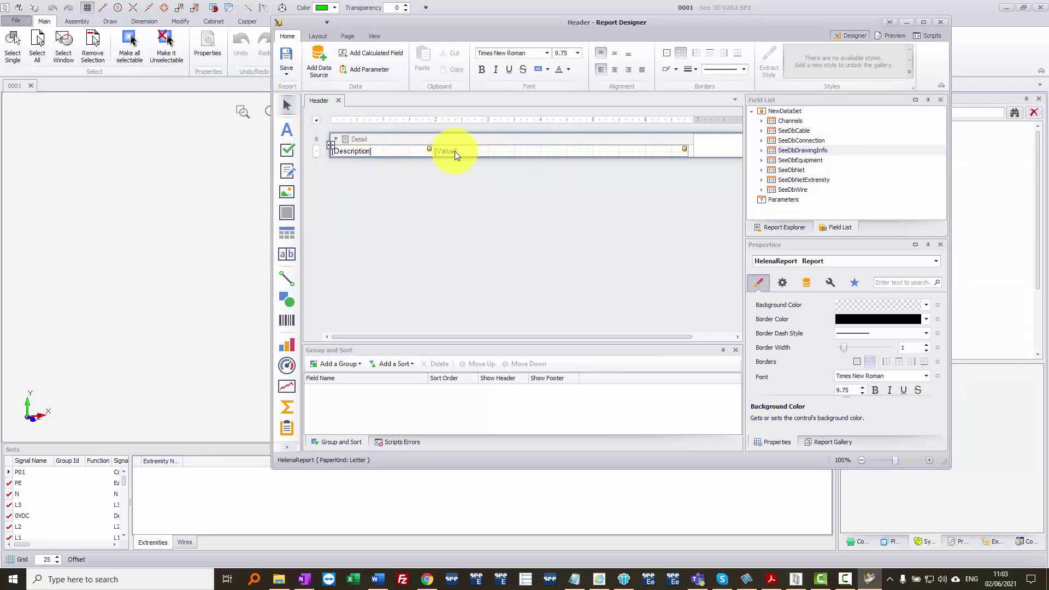
click(891, 37)
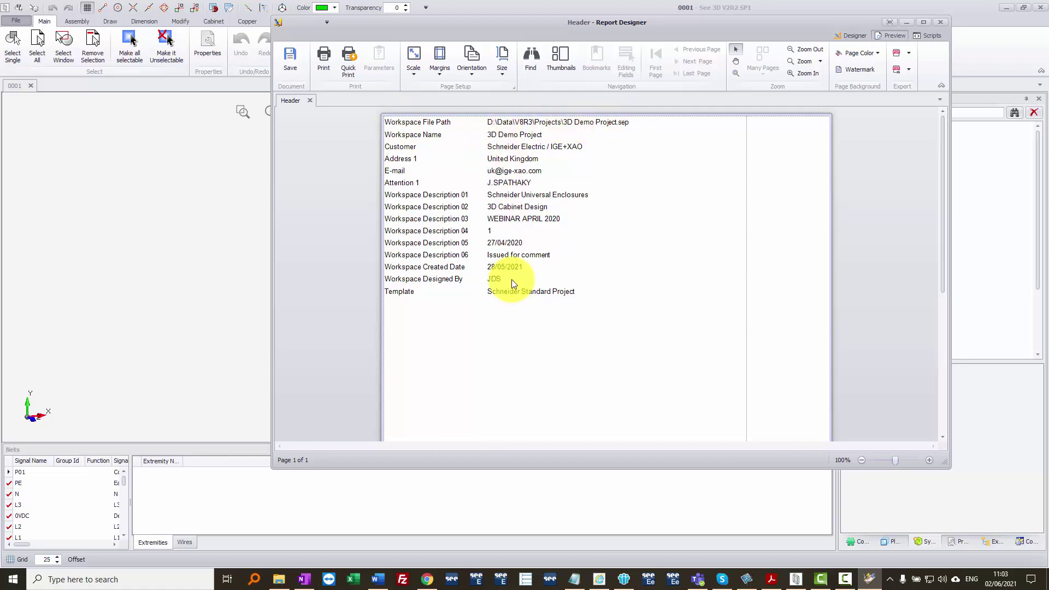
Inspect the report's FilterString expression without changes, then preview the Header report again
click(851, 35)
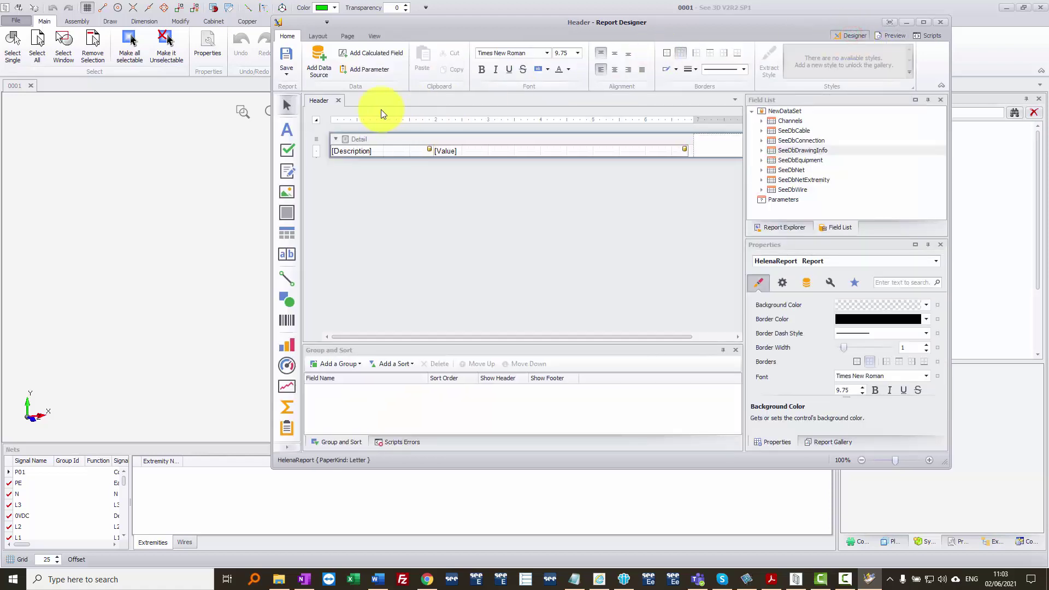
click(318, 120)
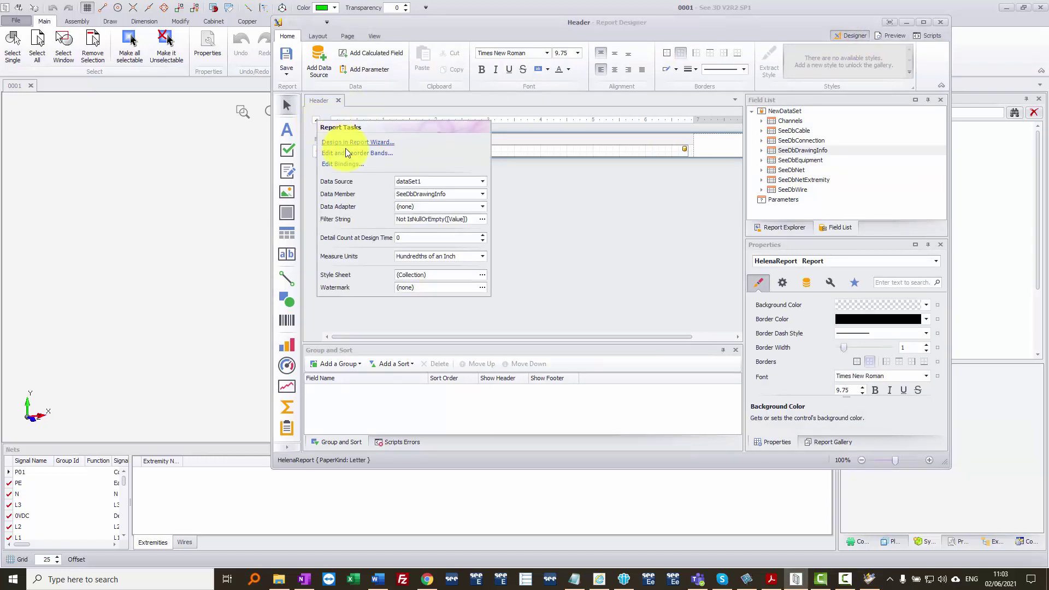
click(481, 218)
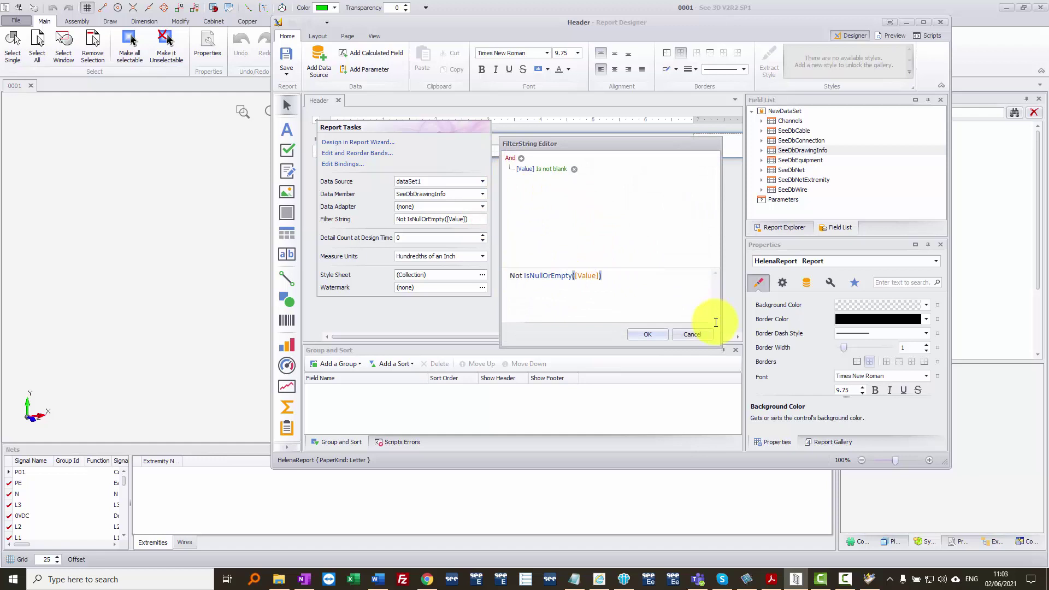
click(701, 335)
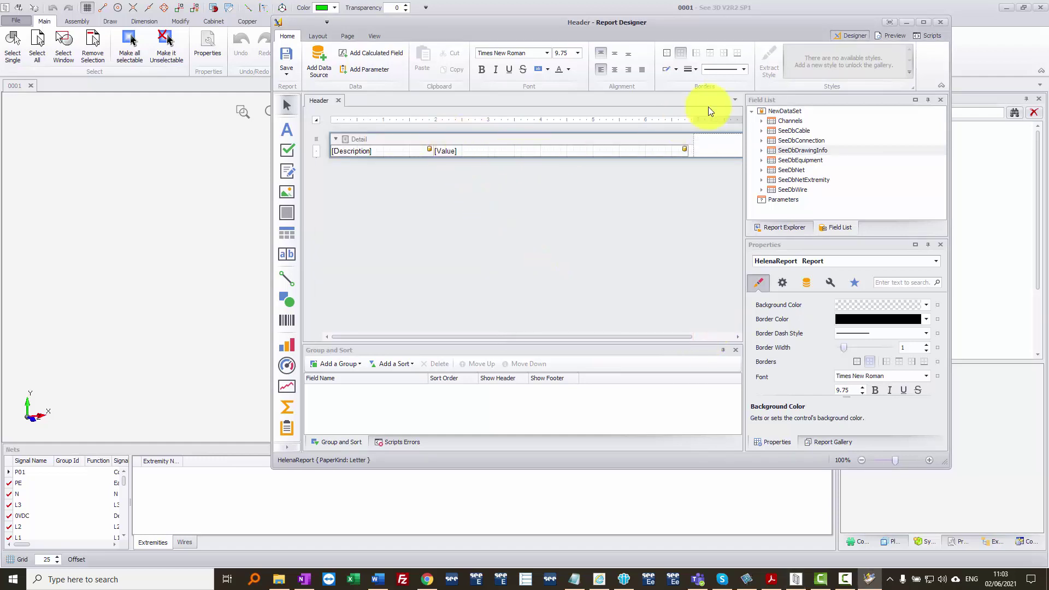
click(891, 36)
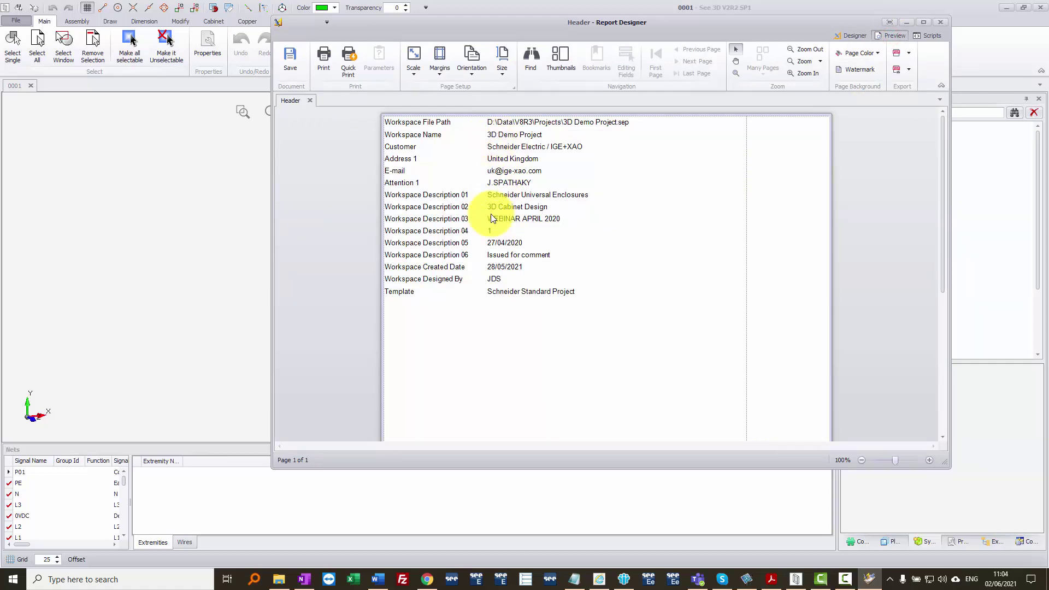
Close the Header report and open Wire Routing Report.dpa3drep via File > Print > Edit Report
click(941, 23)
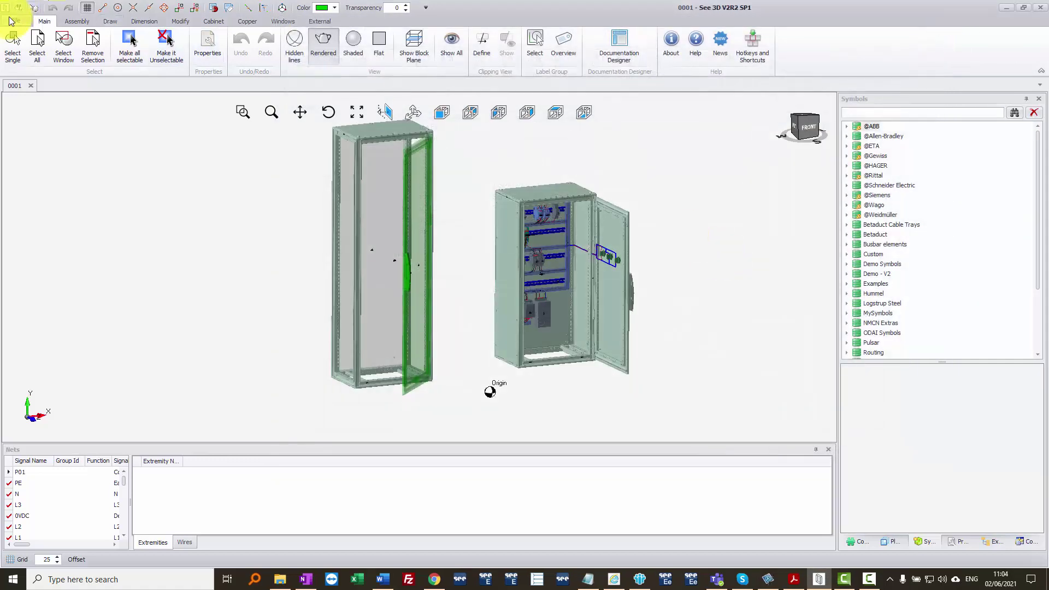
click(11, 21)
mouse_move(22, 85)
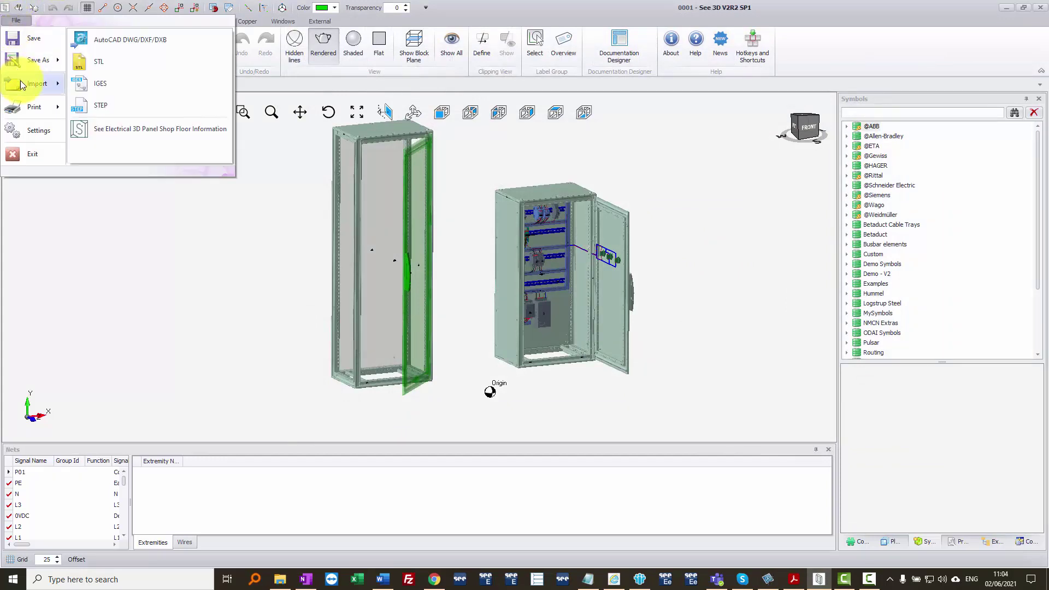
mouse_move(25, 109)
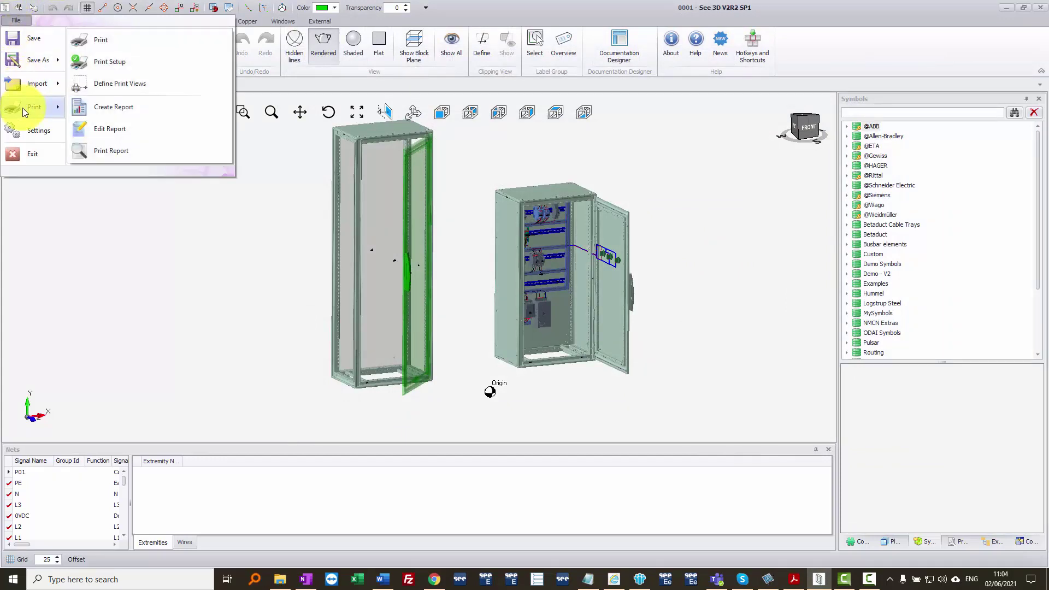
click(121, 130)
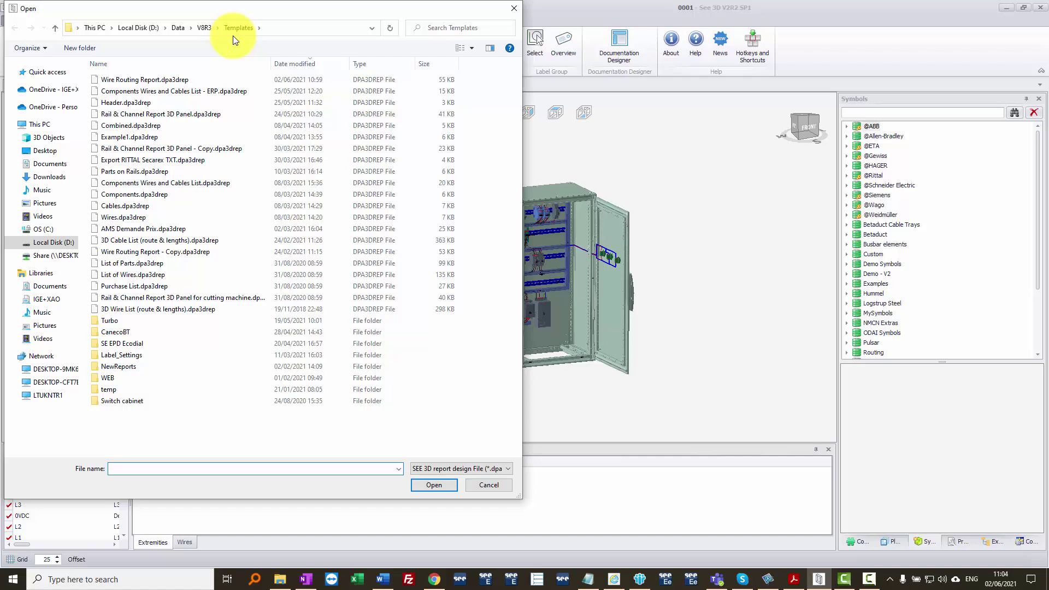
drag(238, 14, 656, 37)
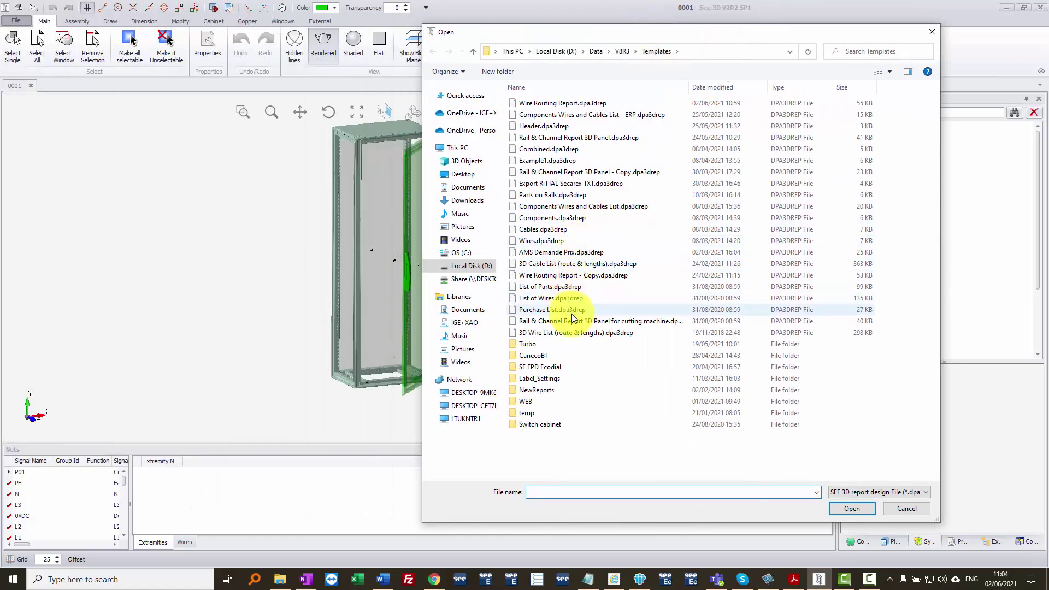
double_click(578, 104)
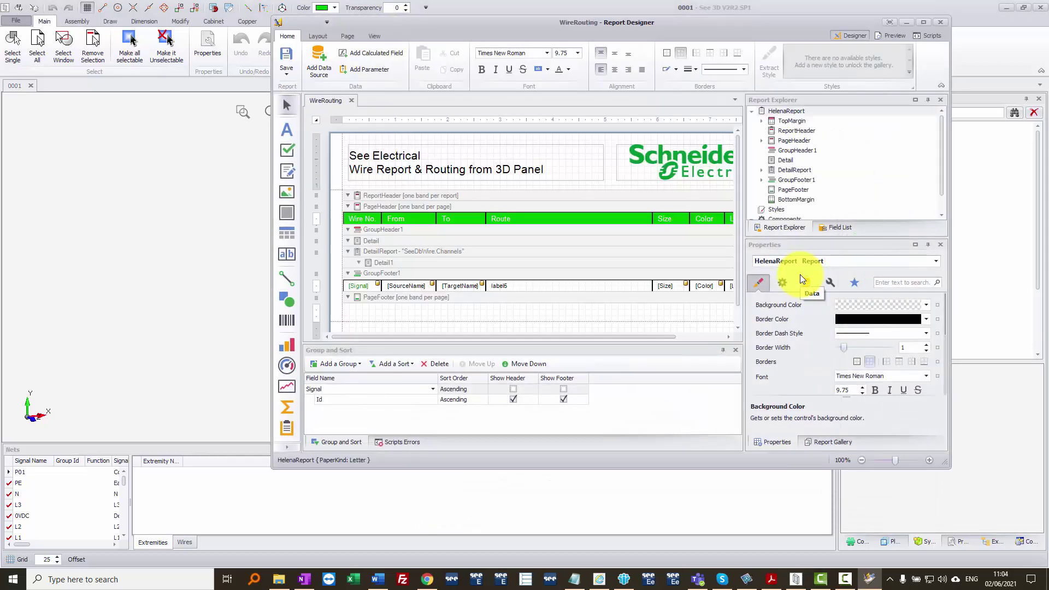
Show the NewDataSet Field List, check Report Tasks, and select the TopMargin band
click(836, 228)
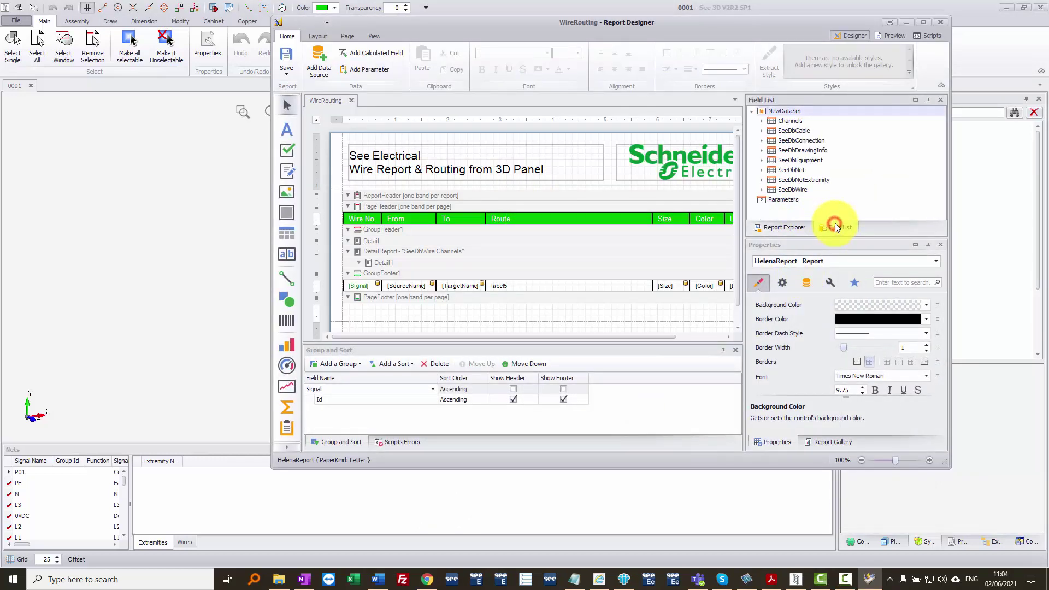
click(319, 120)
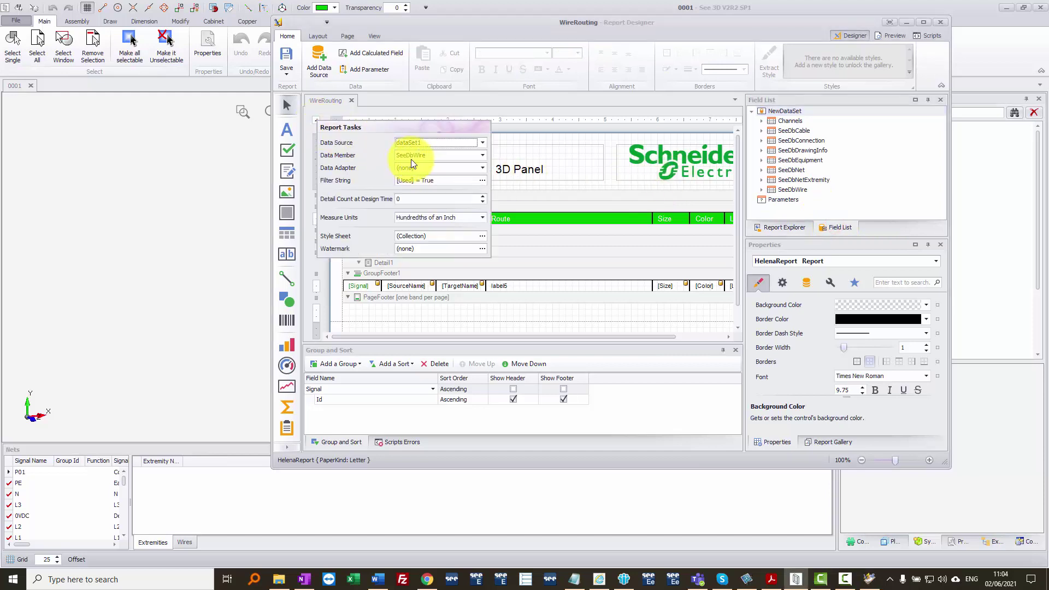
click(603, 145)
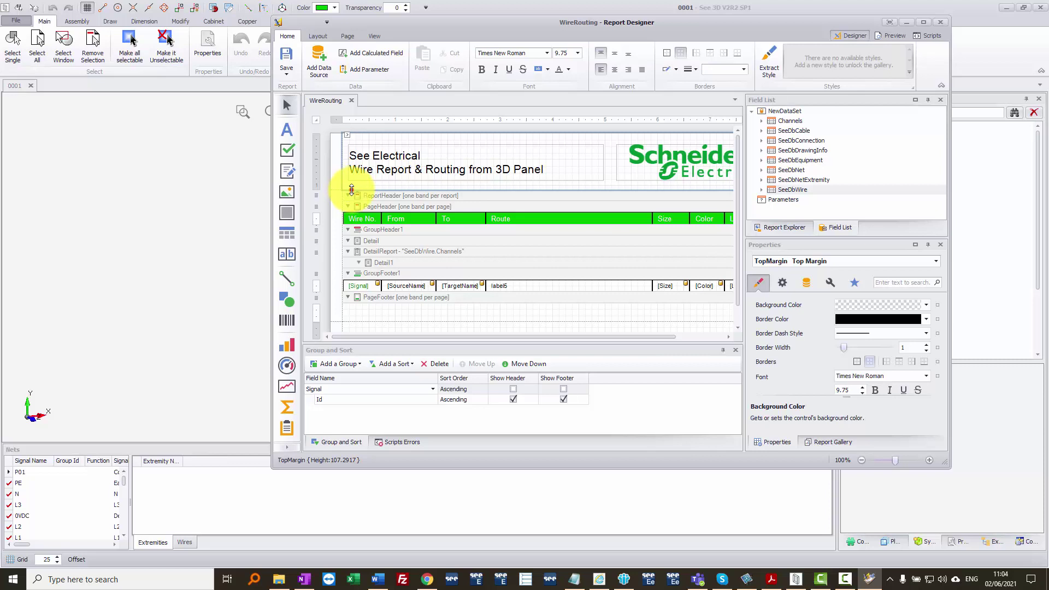
Enlarge the TopMargin band and place a new sub-report inside it
drag(351, 189, 354, 271)
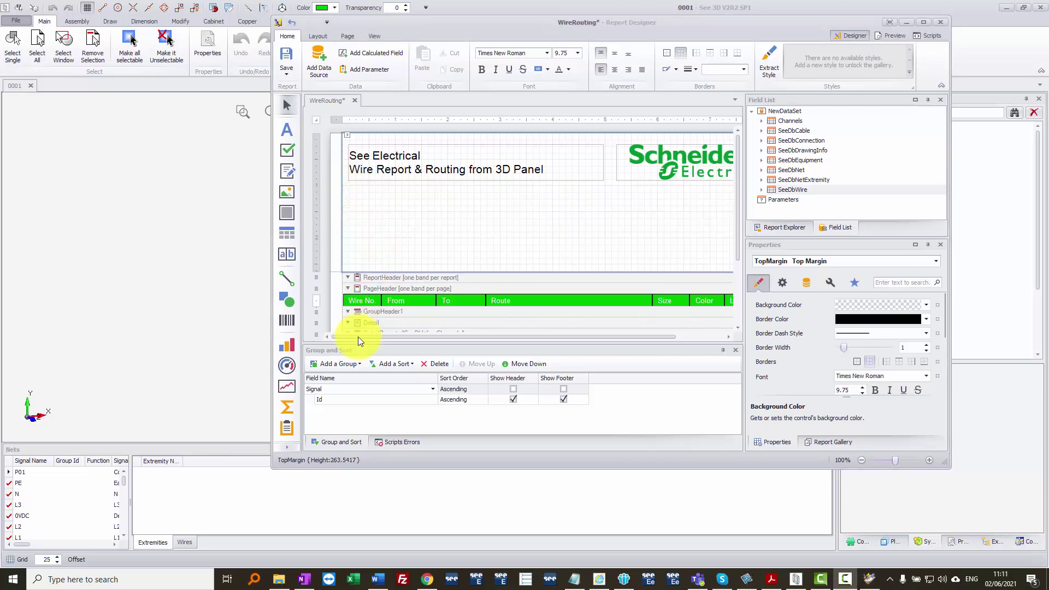
click(287, 427)
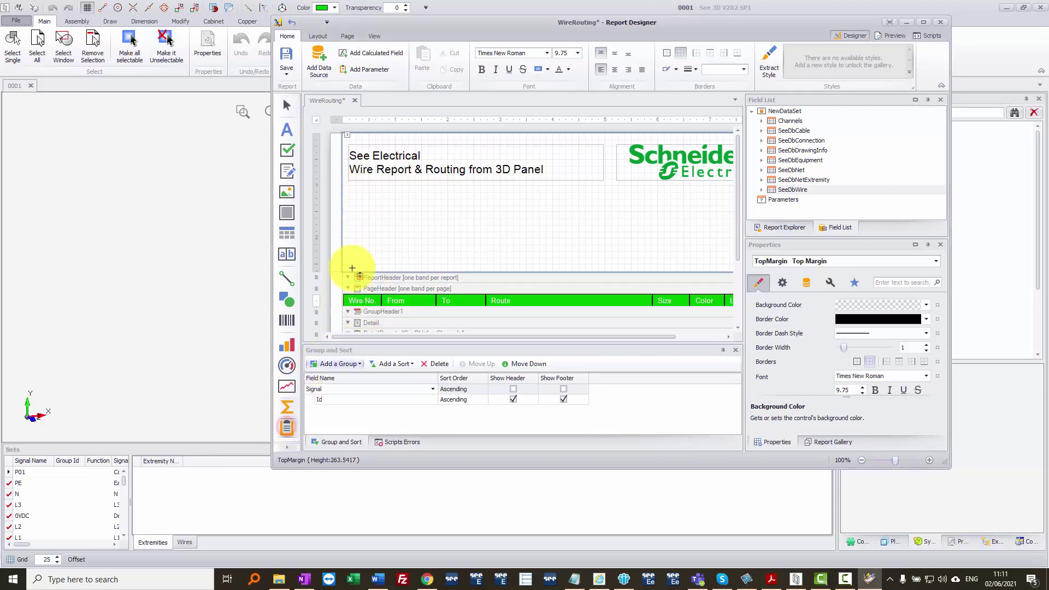
drag(348, 189, 721, 267)
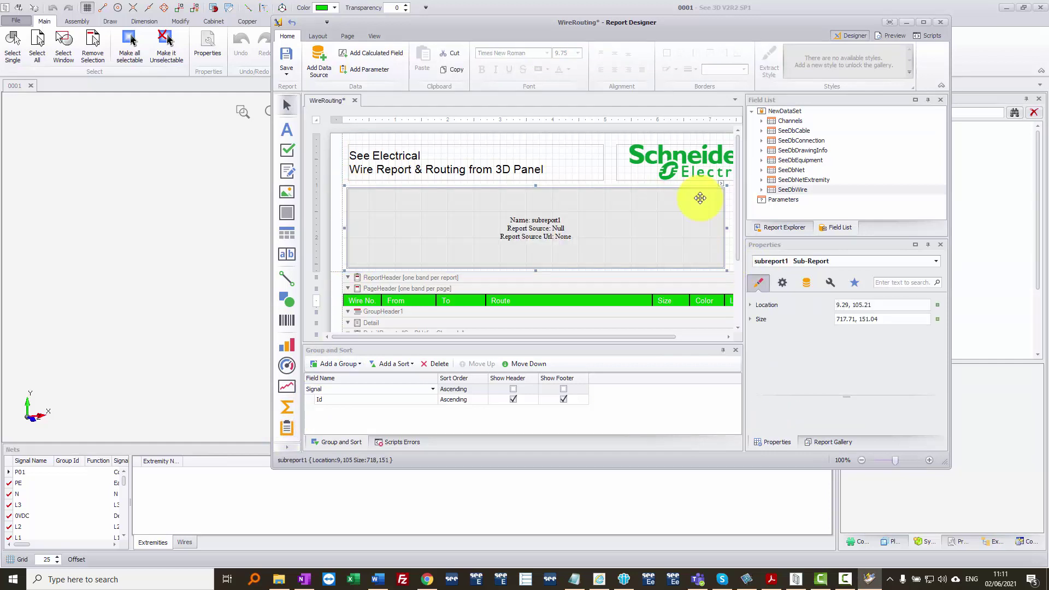
click(722, 183)
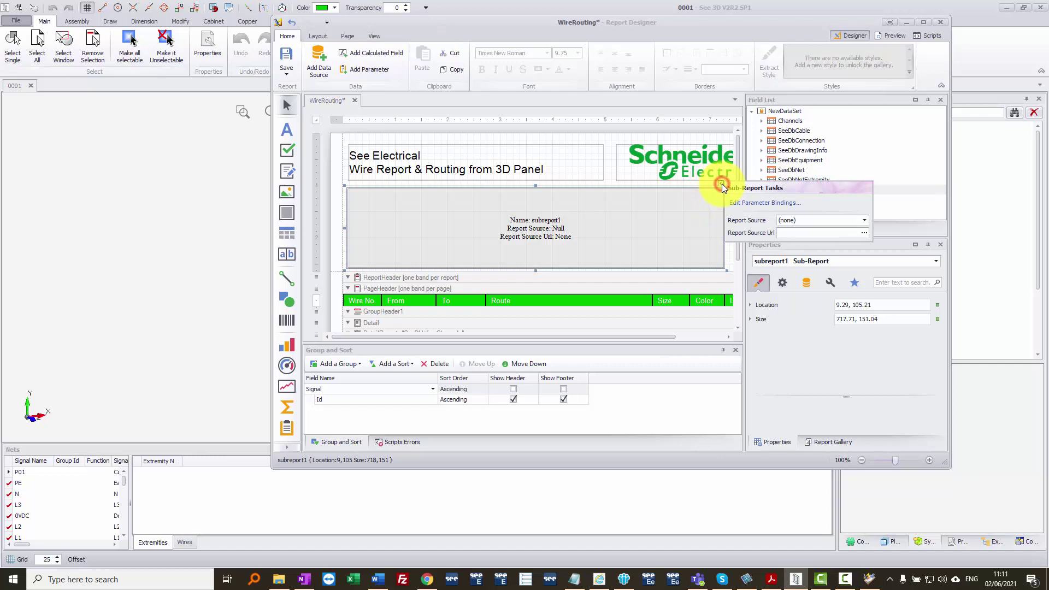
Set the sub-report source to Header.dpa3drep, listing All Files sorted by type
click(863, 234)
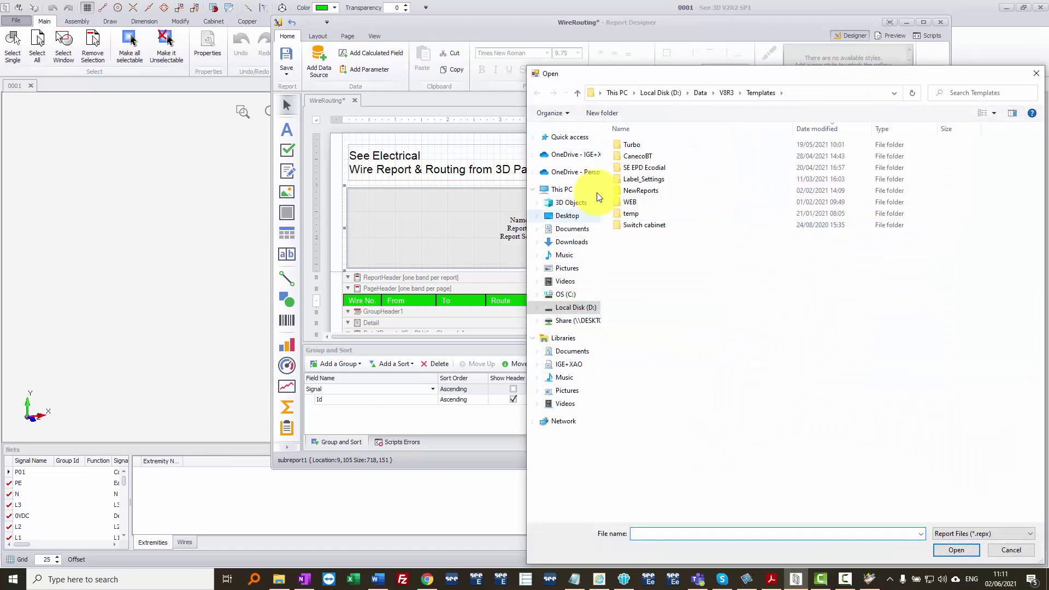
click(985, 535)
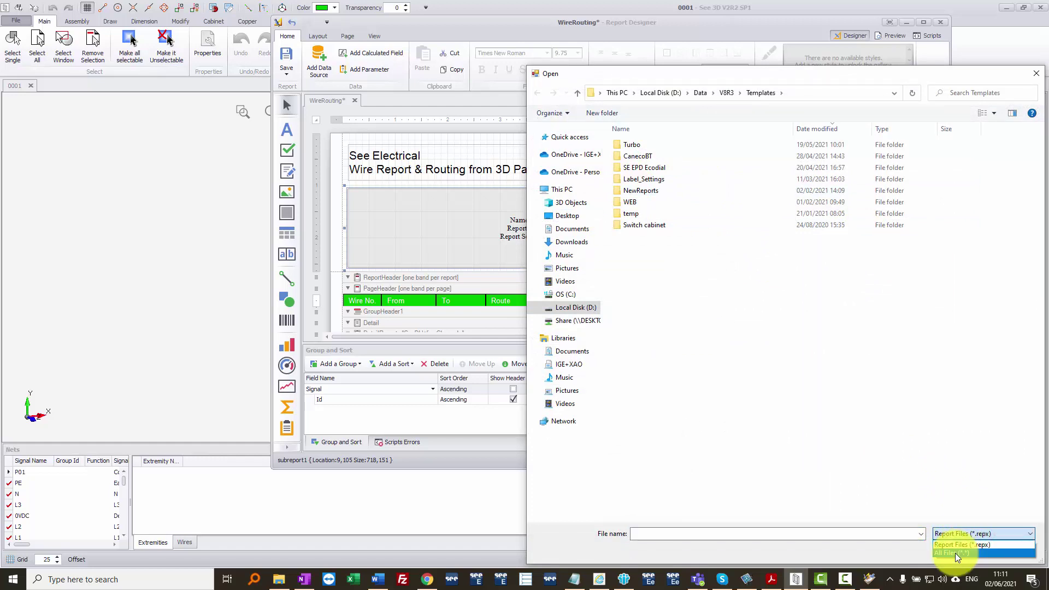
click(955, 553)
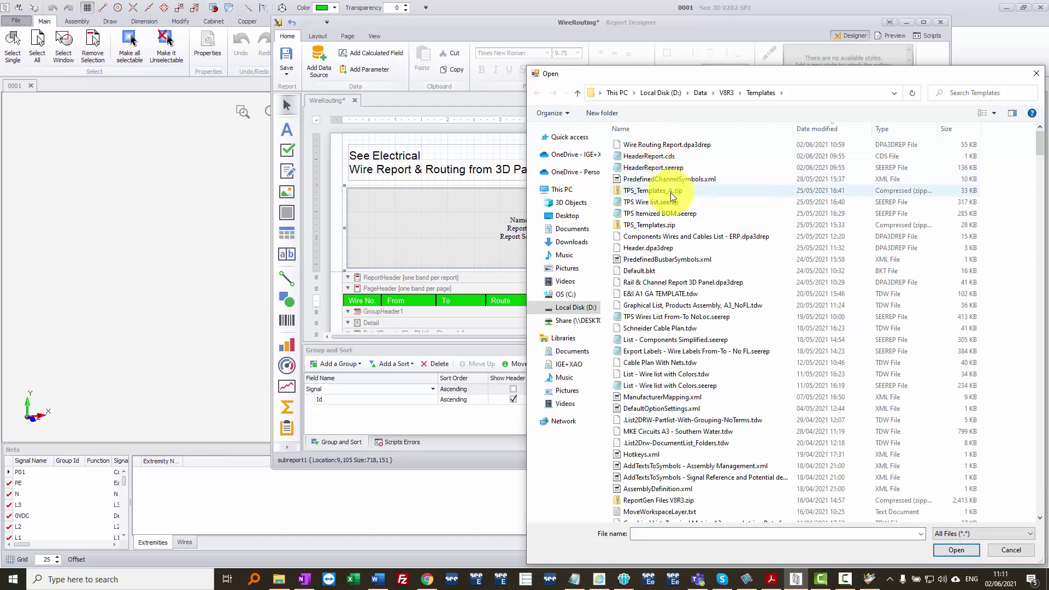
click(889, 129)
scroll(861, 330, down, 5)
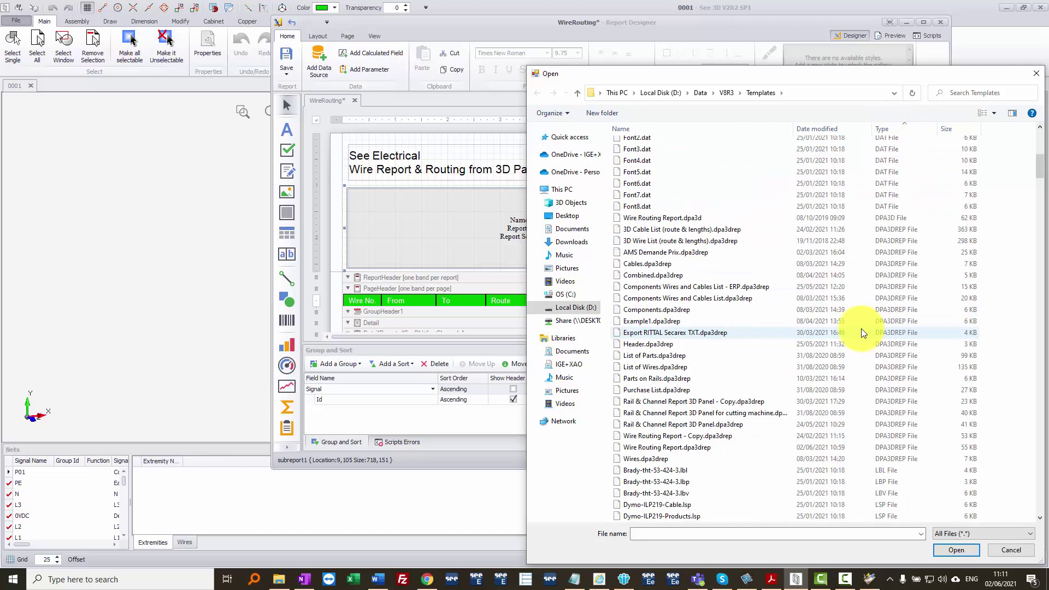
scroll(861, 329, down, 7)
scroll(860, 328, up, 5)
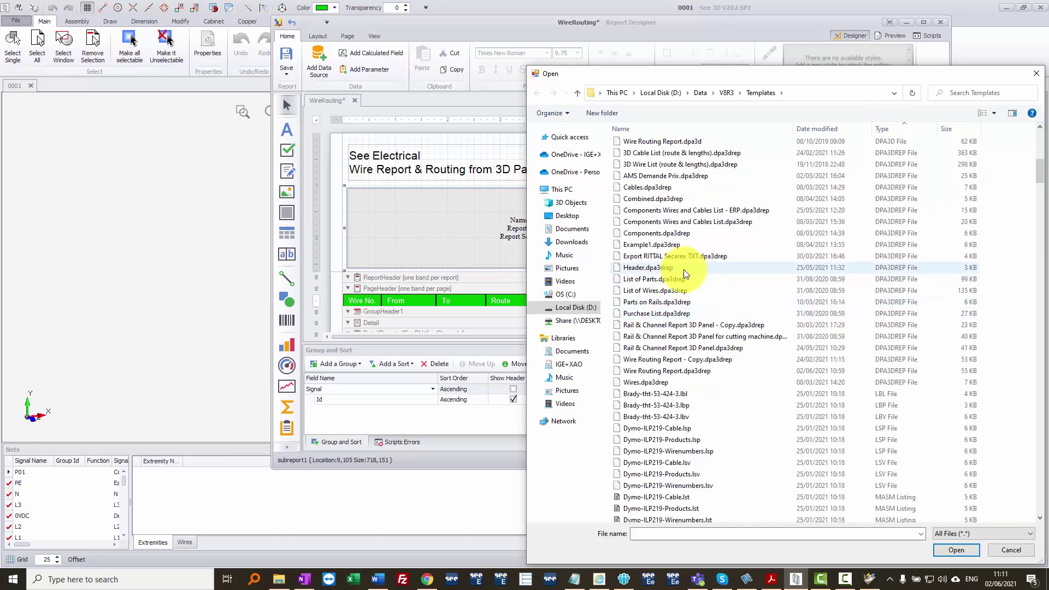
click(648, 267)
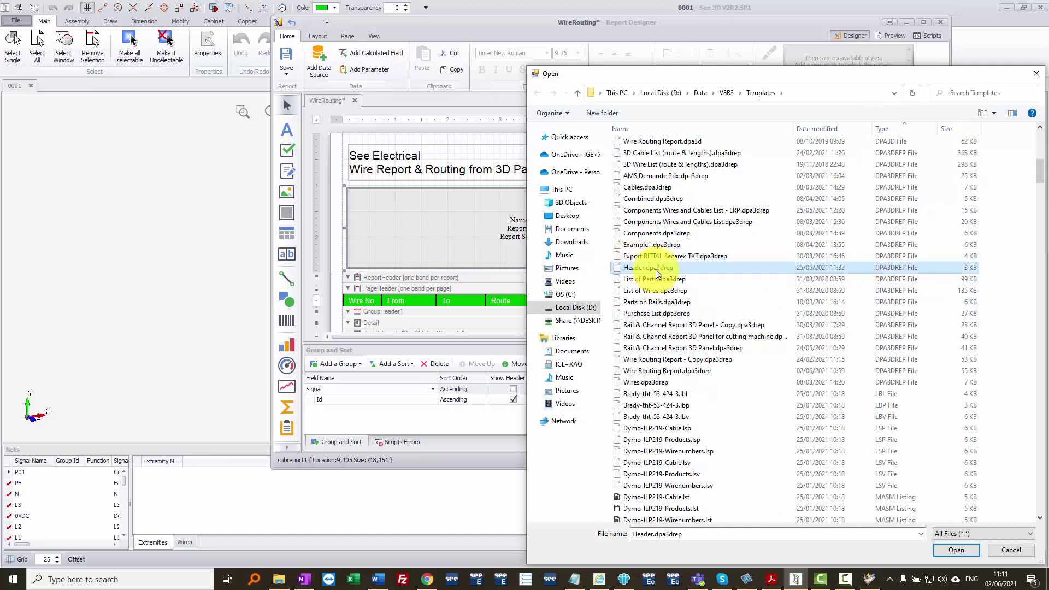
double_click(656, 270)
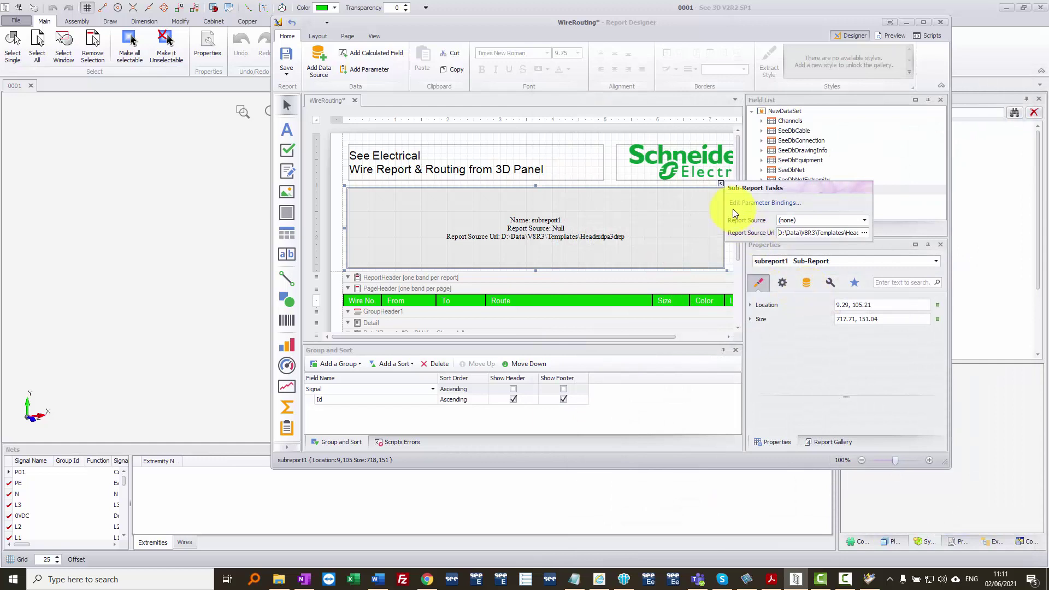
Widen the header sub-report to 783.71 and check it in Preview
click(722, 187)
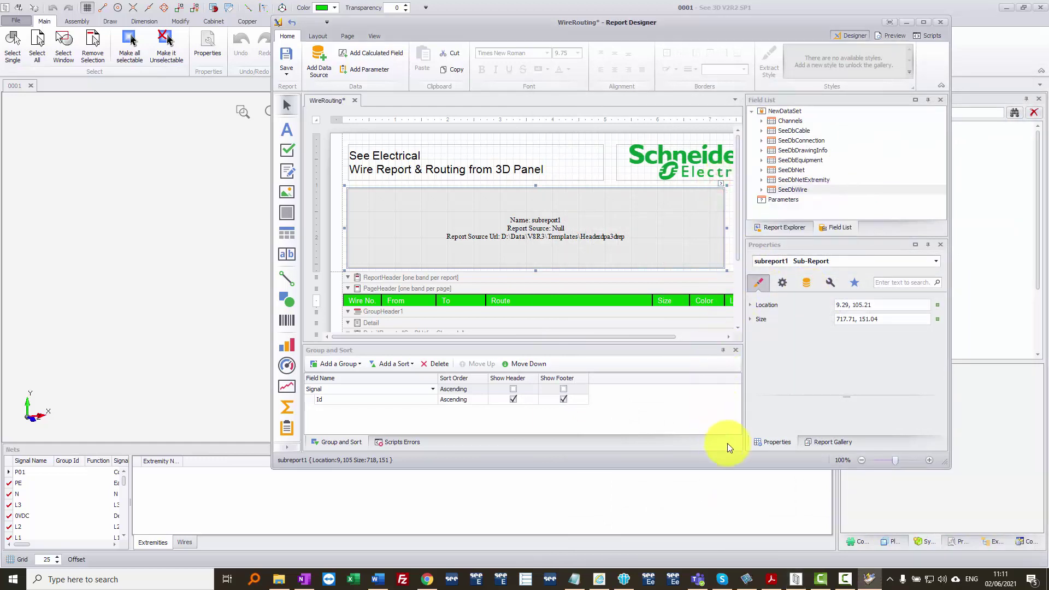
drag(601, 335, 687, 333)
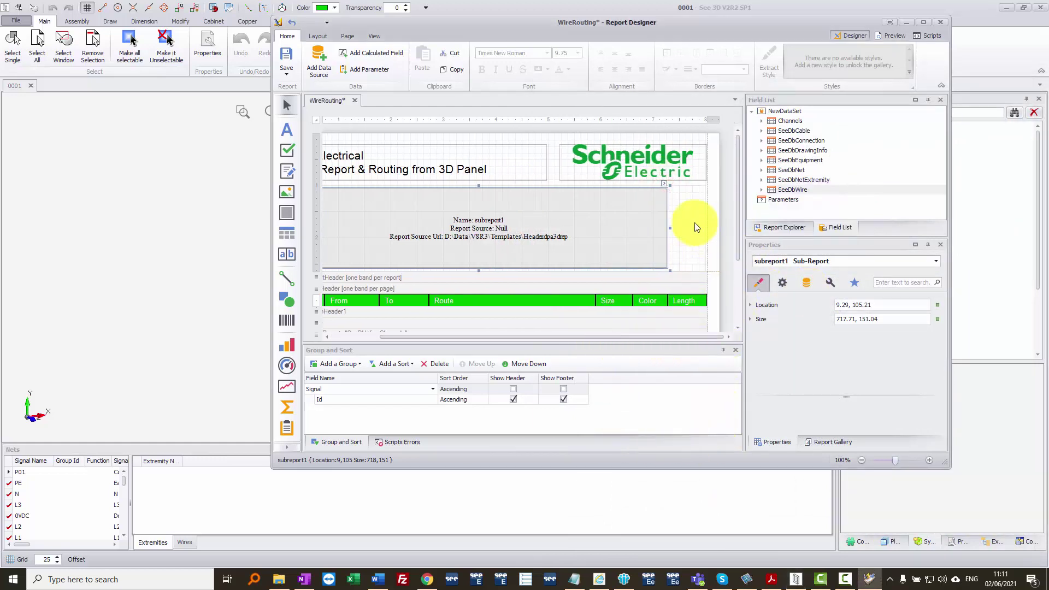
drag(673, 228, 705, 227)
click(895, 35)
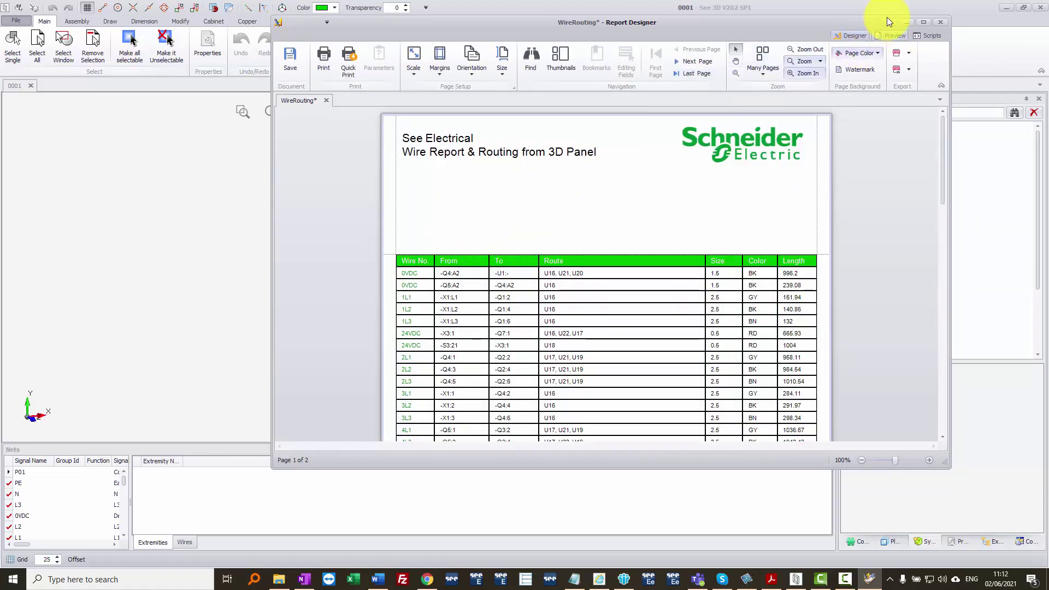
click(850, 35)
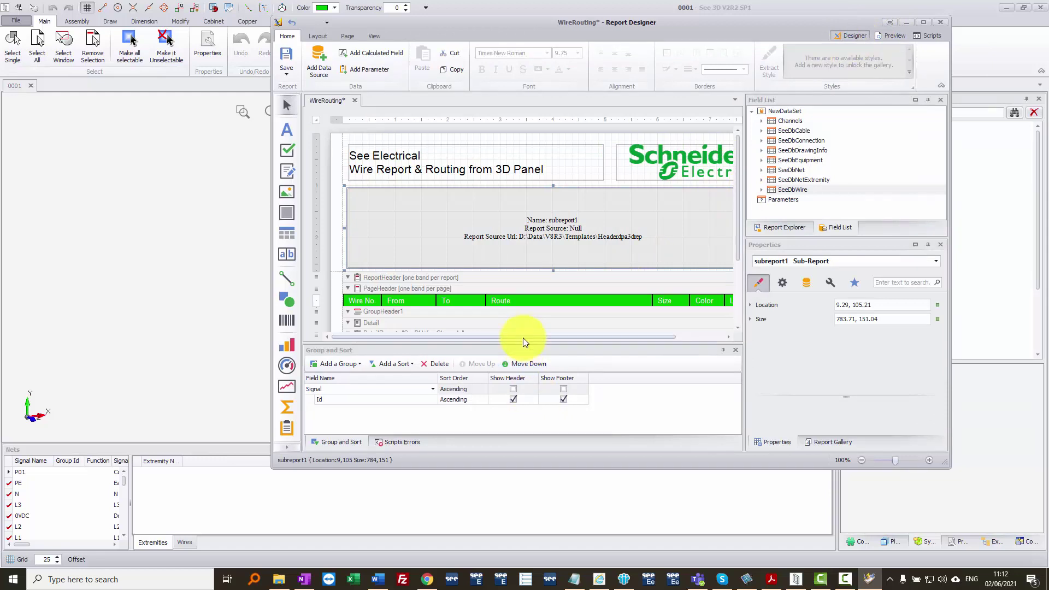
Adjust the sub-report and review its available report sources in the task options
drag(523, 337, 571, 337)
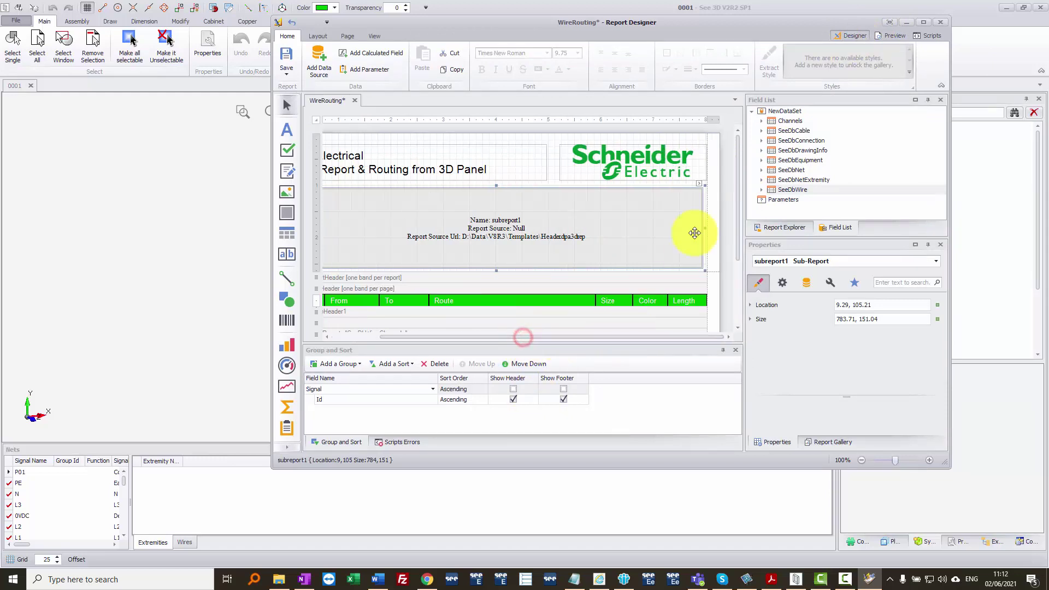
click(699, 183)
click(841, 224)
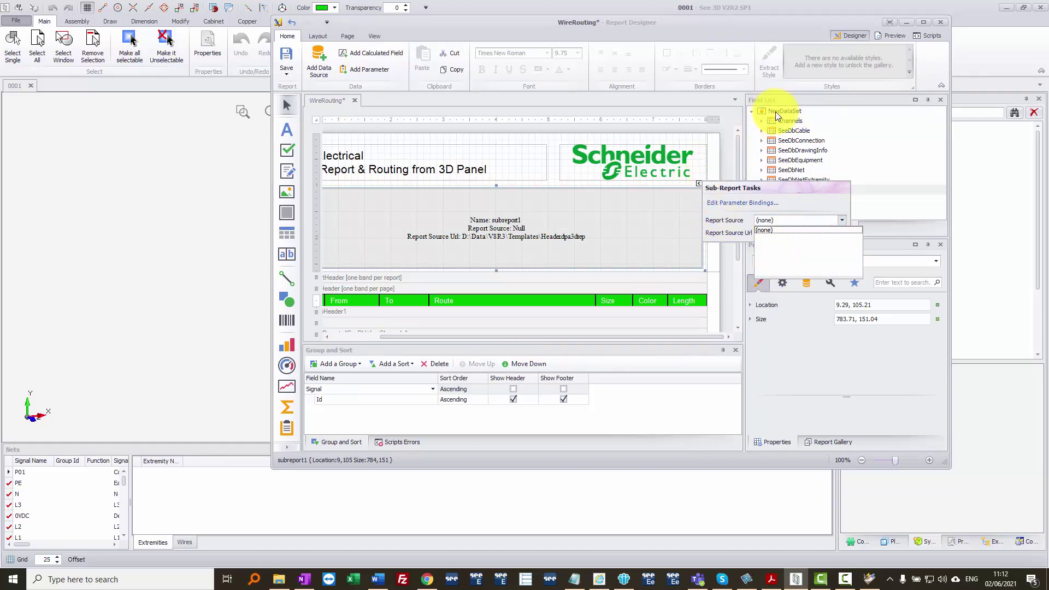
click(698, 183)
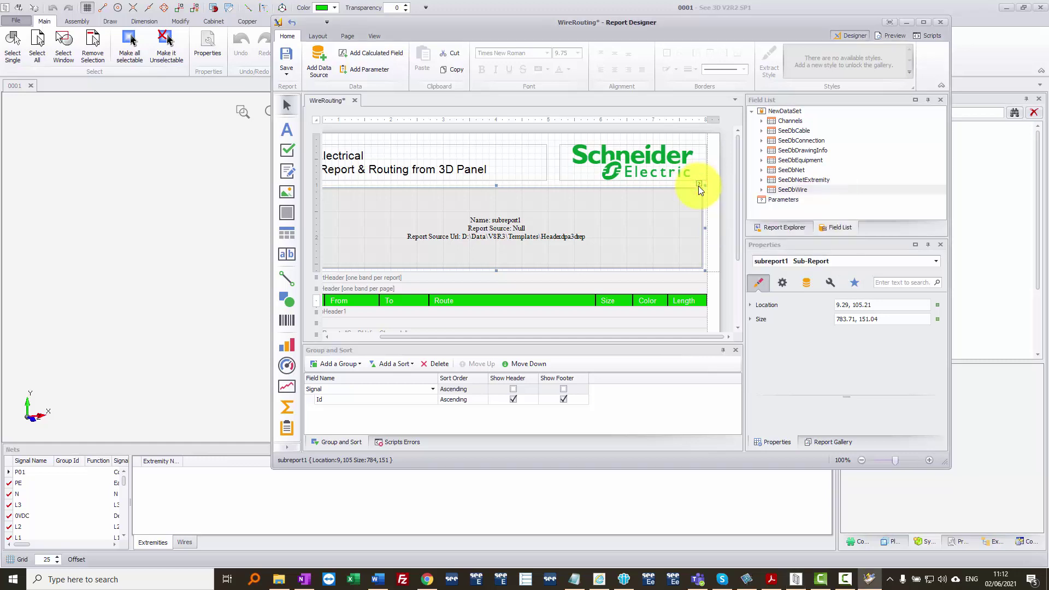
Create a new subreport1_BeforePrint handler for the Before Print script event
click(781, 281)
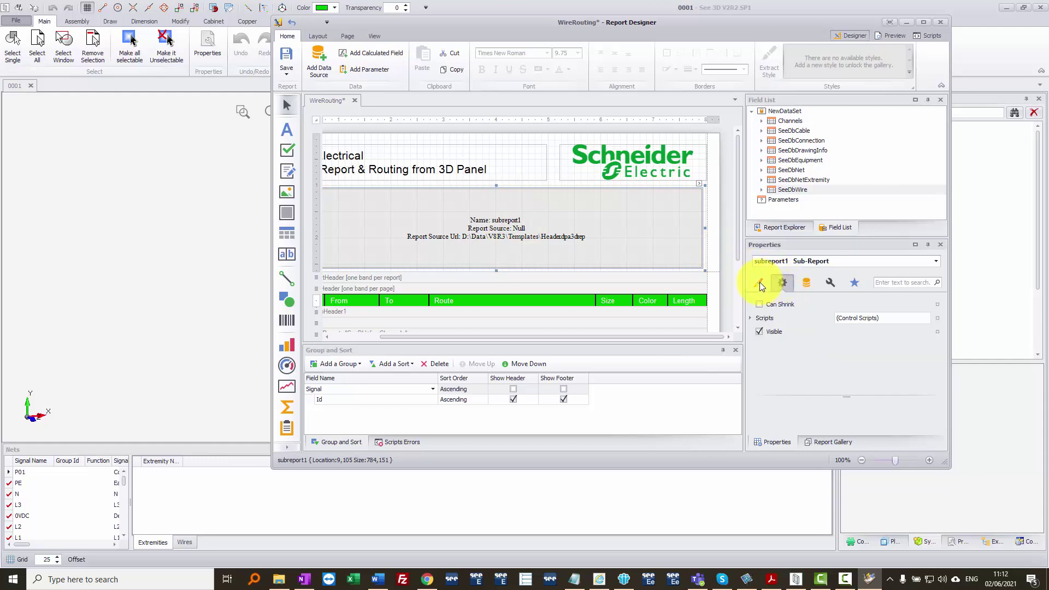
click(751, 319)
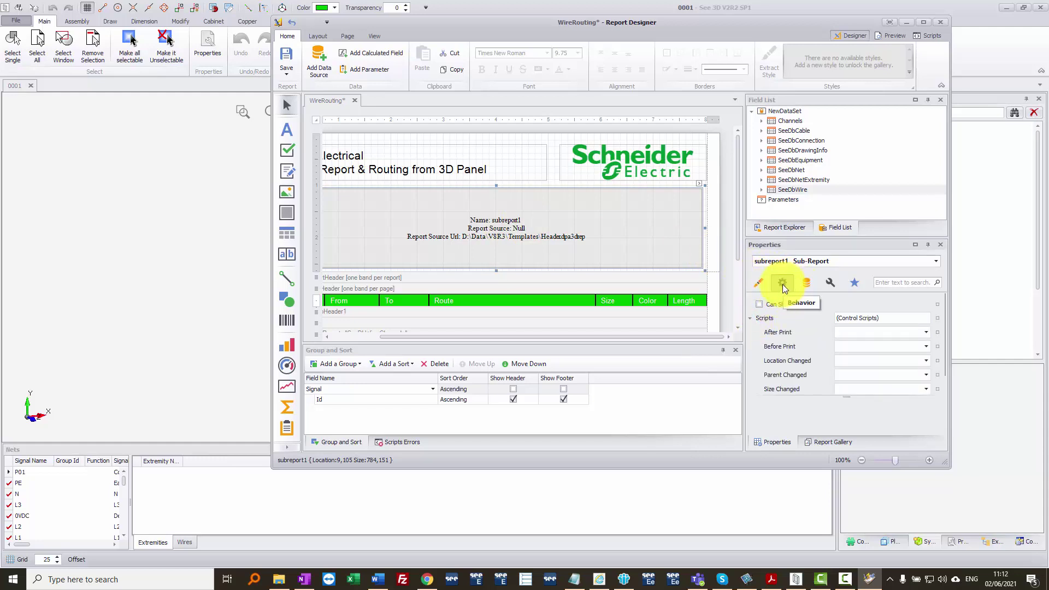
click(851, 346)
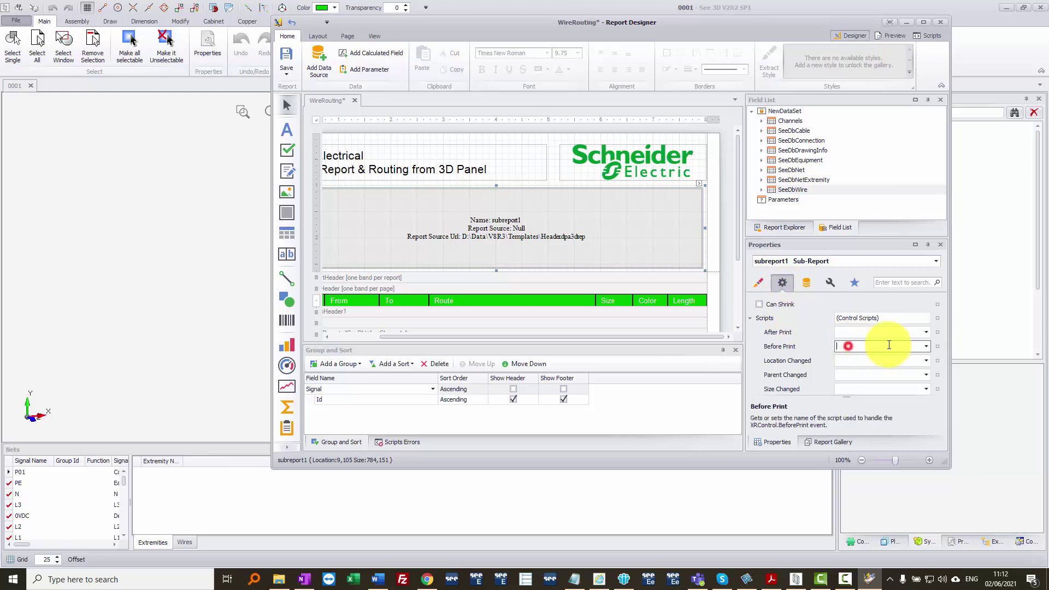
click(926, 346)
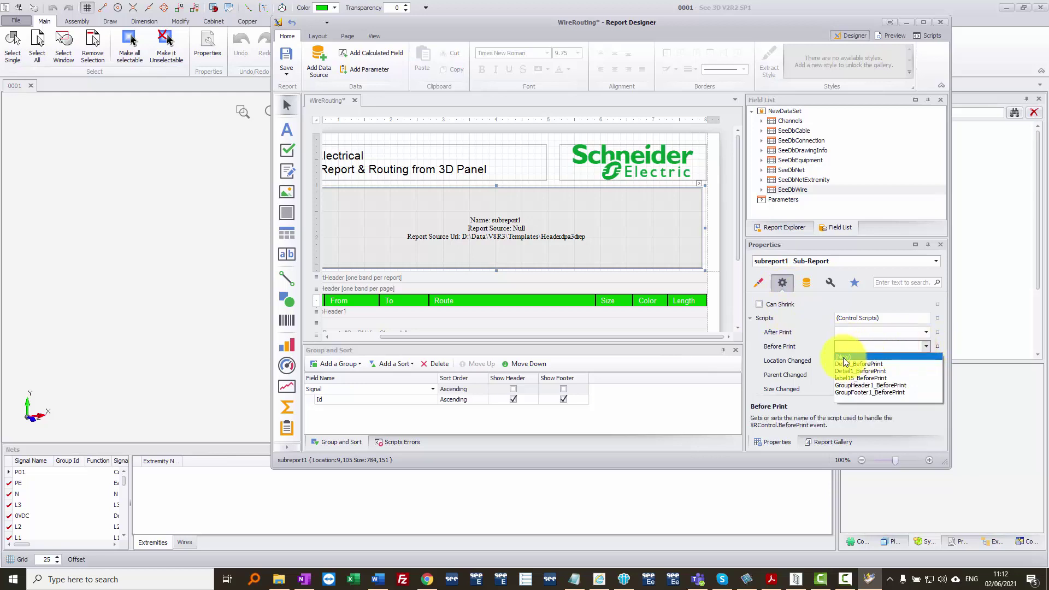
click(843, 357)
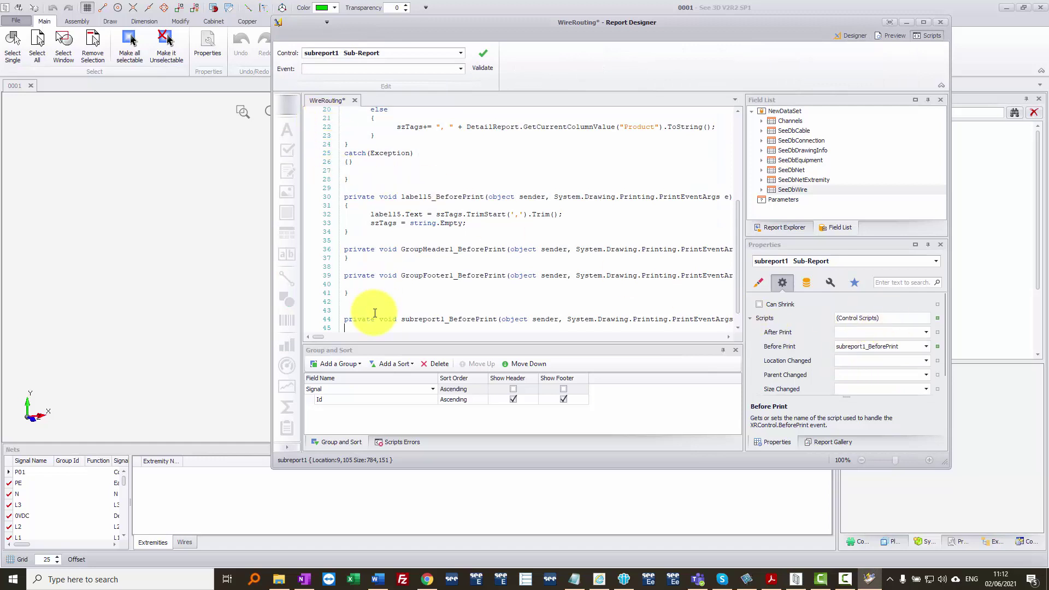
Paste the DataSource and DataMember binding lines into subreport1_BeforePrint and check the main report's name
scroll(376, 312, down, 1)
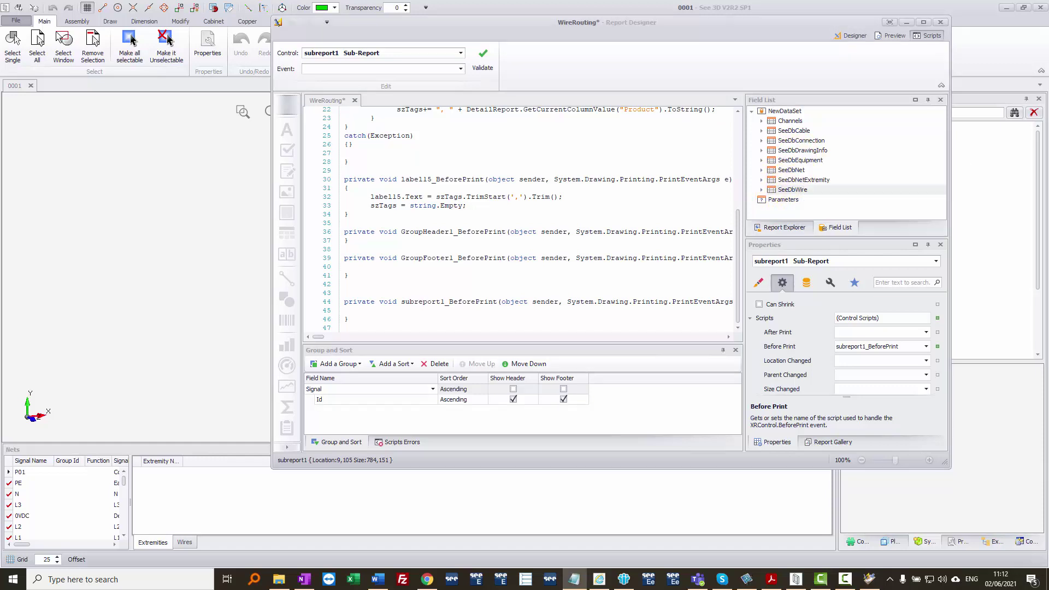
click(380, 311)
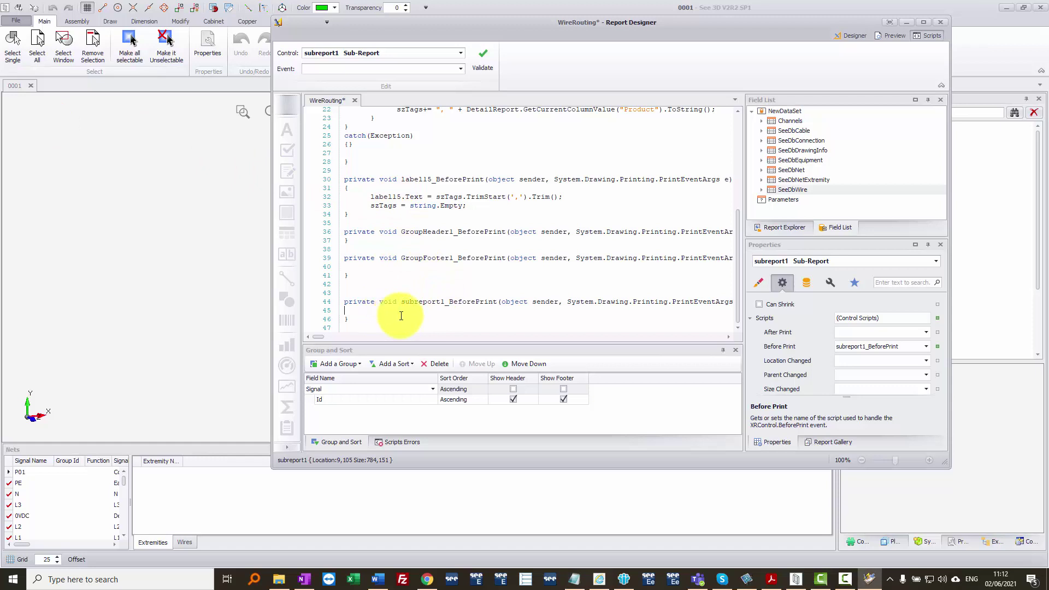
text(((XRSubreport)sender).ReportSource.DataSource = HelenaReport.DataSource; ((XRSubreport)sender).ReportSource.DataMember = "SeeDBDrawingInfo";)
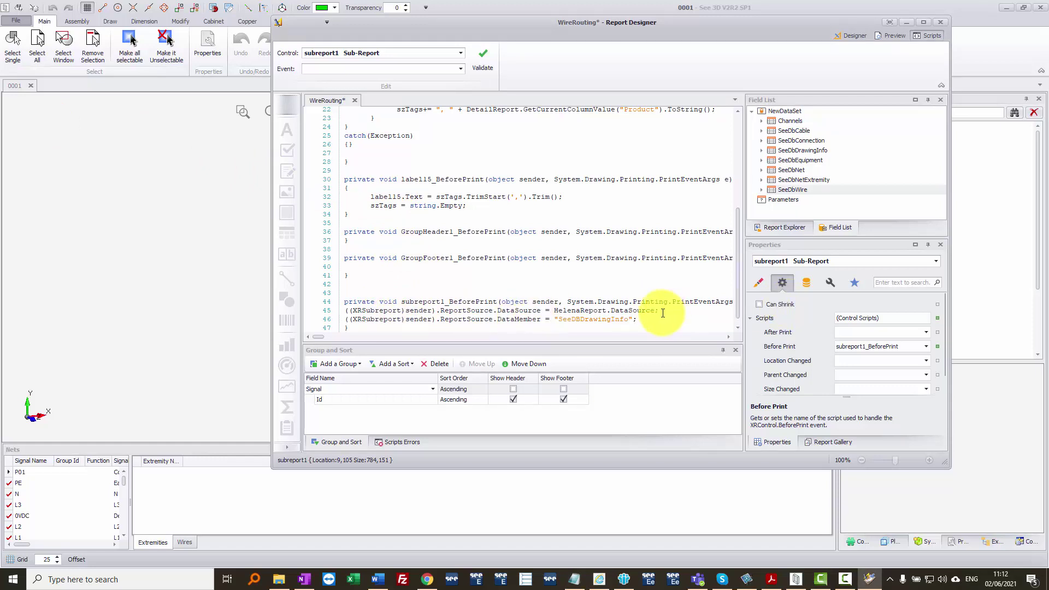
click(786, 229)
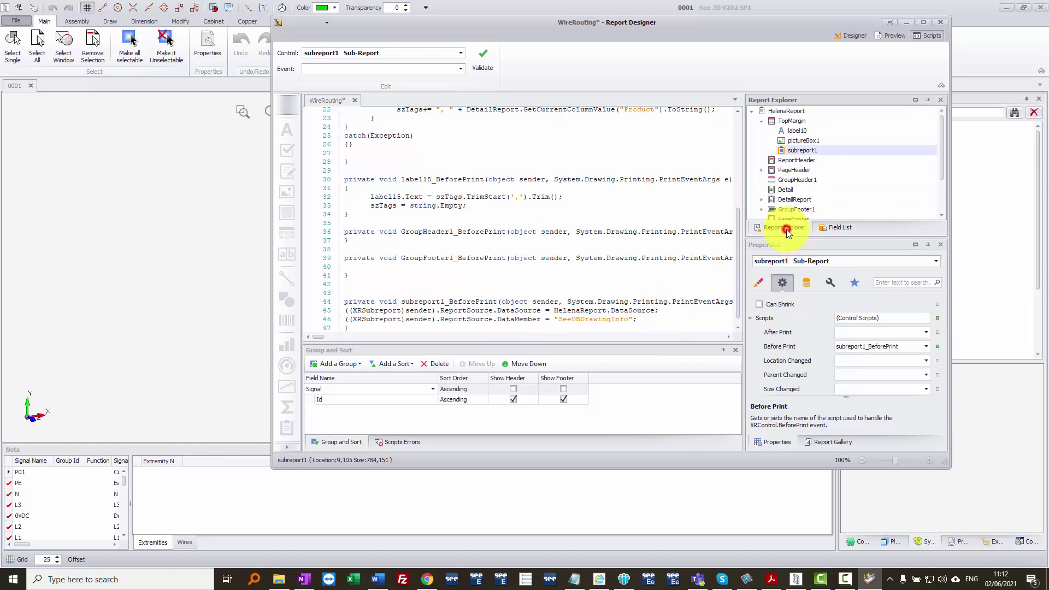
click(789, 110)
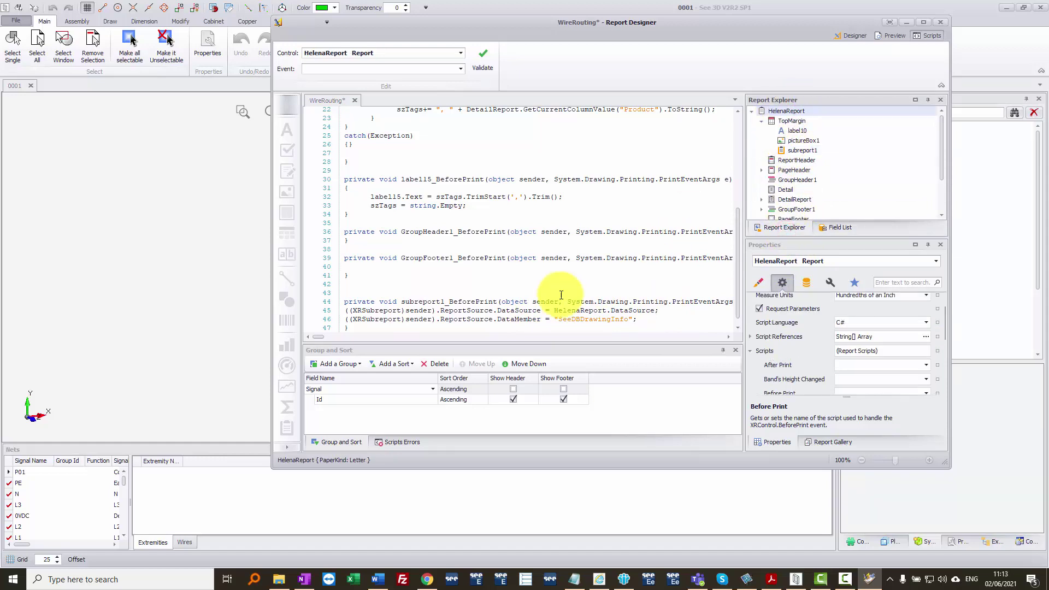
Review the DataMember "SeeDBDrawingInfo" line and preview the report with the bound header
drag(555, 310, 663, 308)
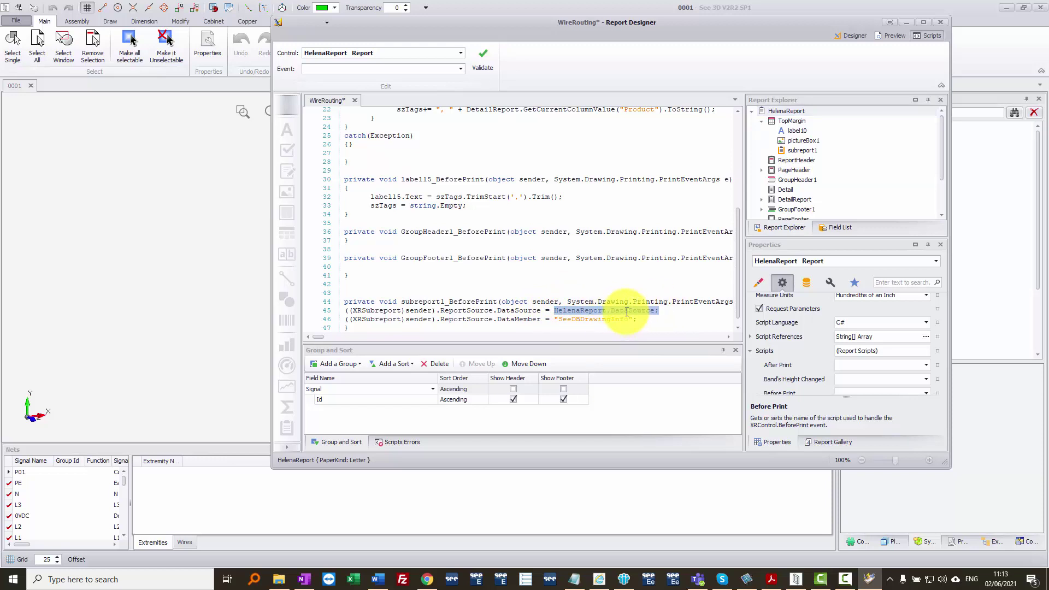
drag(435, 321, 667, 321)
click(485, 320)
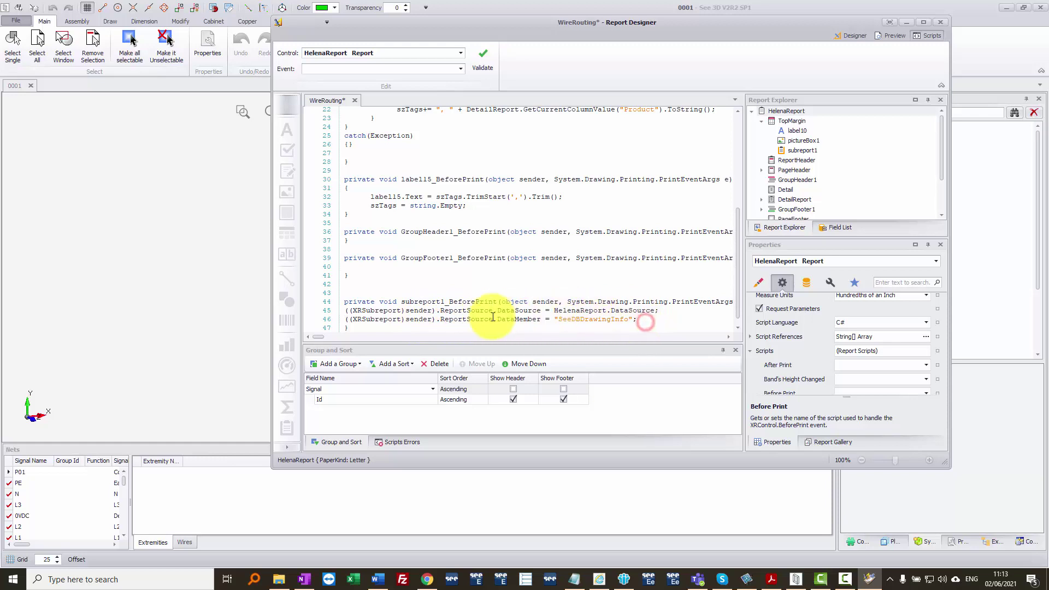
triple_click(450, 320)
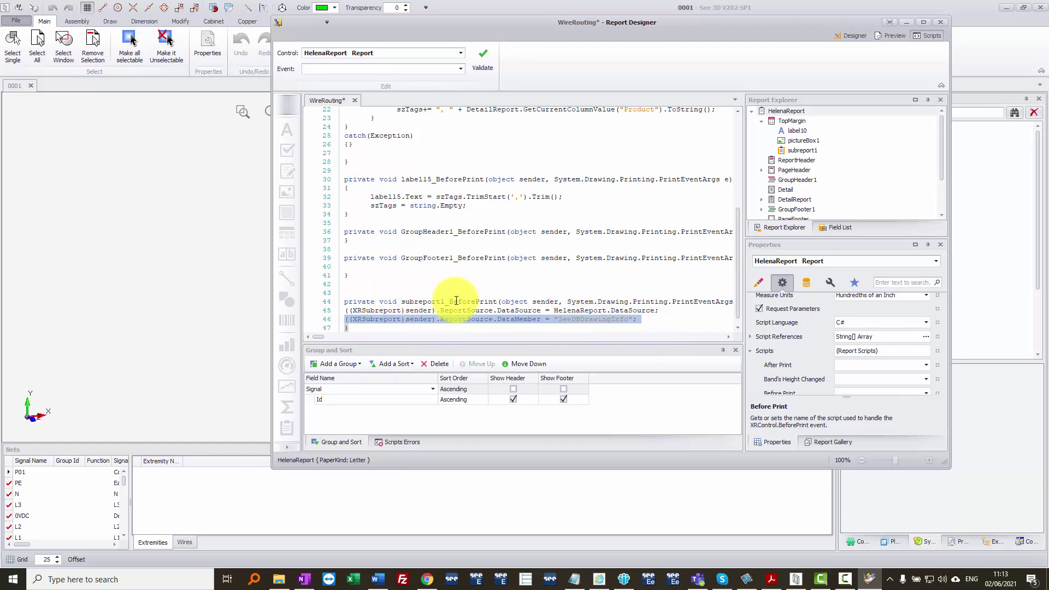
click(855, 35)
click(890, 36)
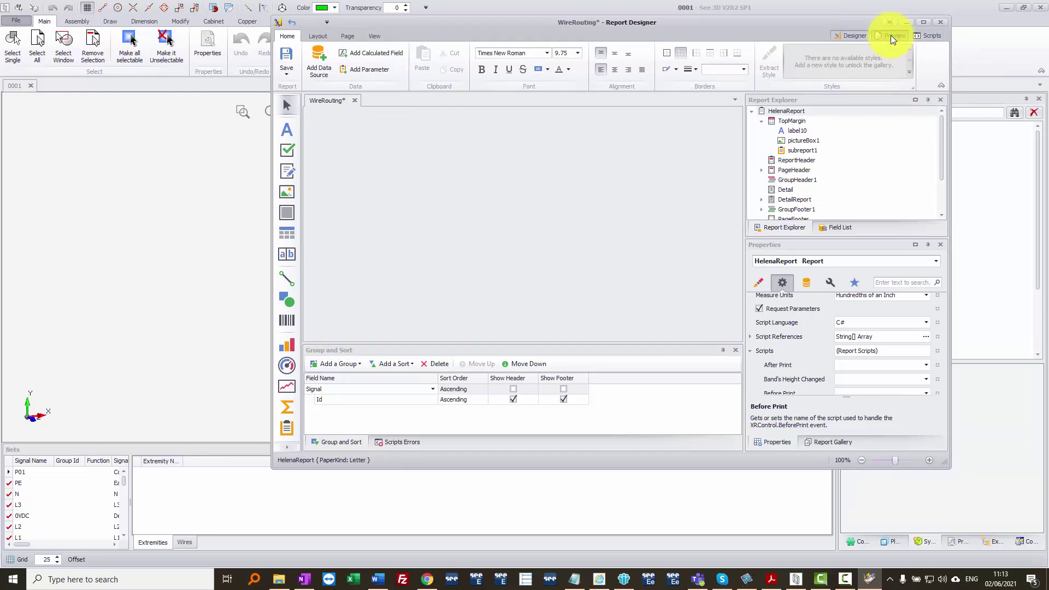